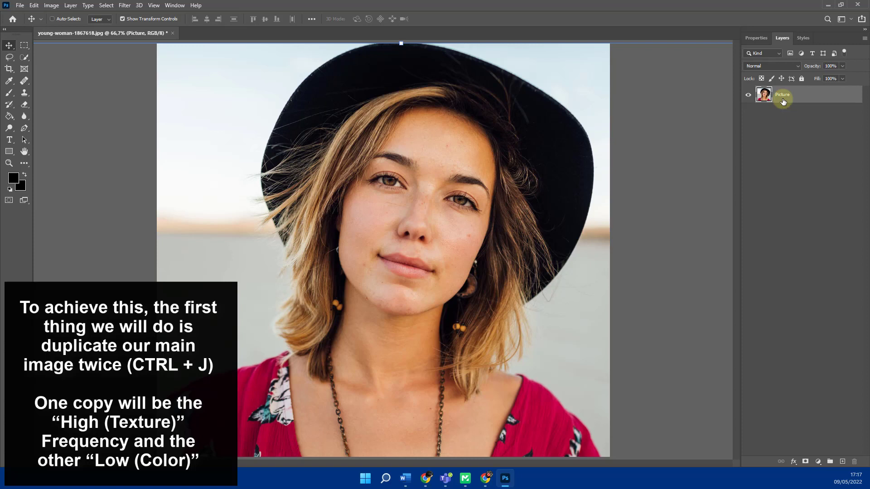
Duplicate the Picture layer twice and rename the lower copy Low (color).
{"action": "key", "text": "ctrl+j"}
{"action": "key", "text": "ctrl+j"}
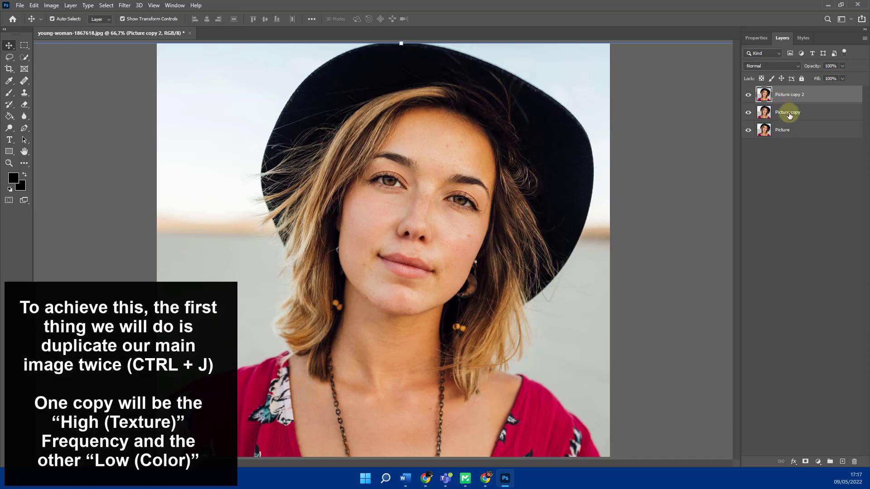
{"action": "double_click", "coordinate": [789, 113]}
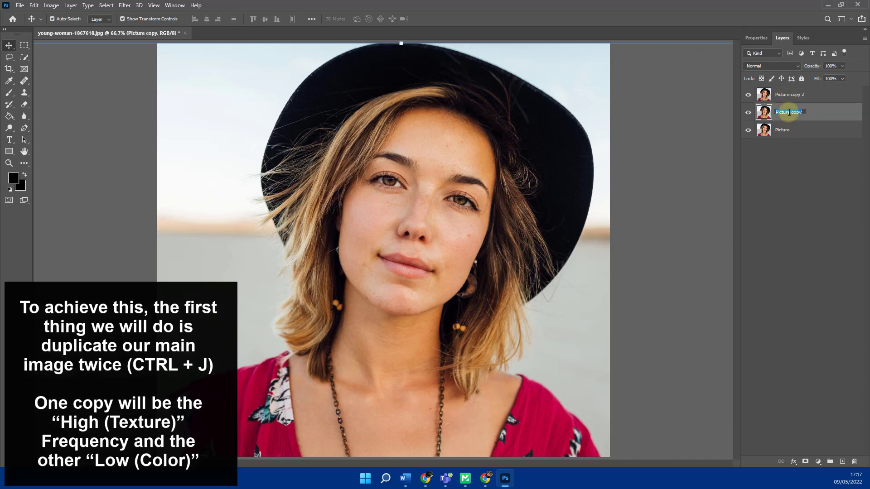
{"action": "type", "text": "Low (color"}
{"action": "key", "text": "Return"}
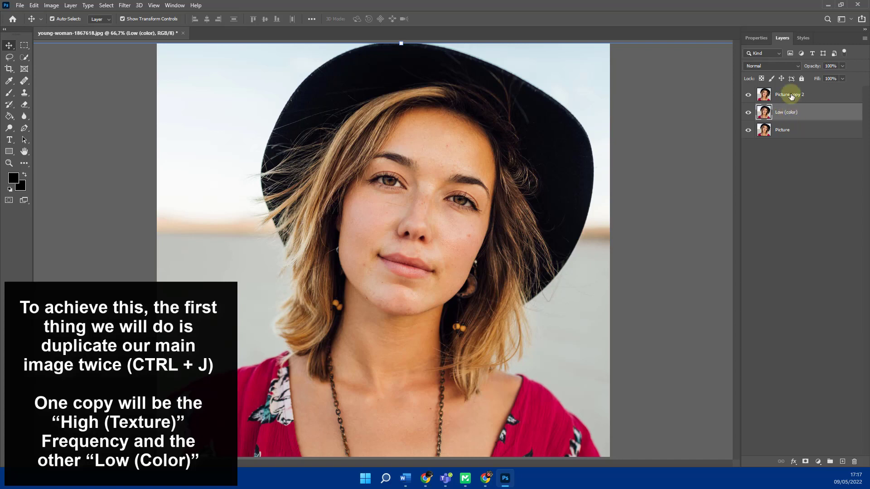
Rename the topmost copy of the picture layer High (Texture).
{"action": "double_click", "coordinate": [798, 94]}
{"action": "type", "text": "High (Texture"}
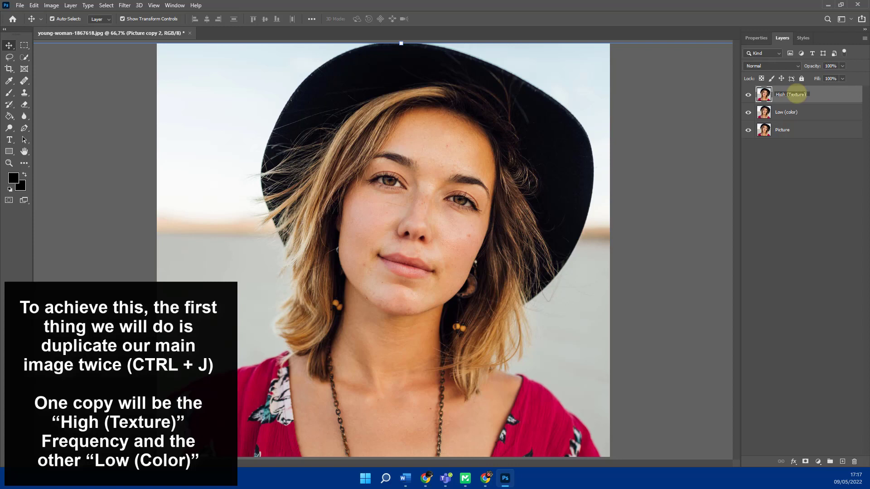
{"action": "key", "text": "Return"}
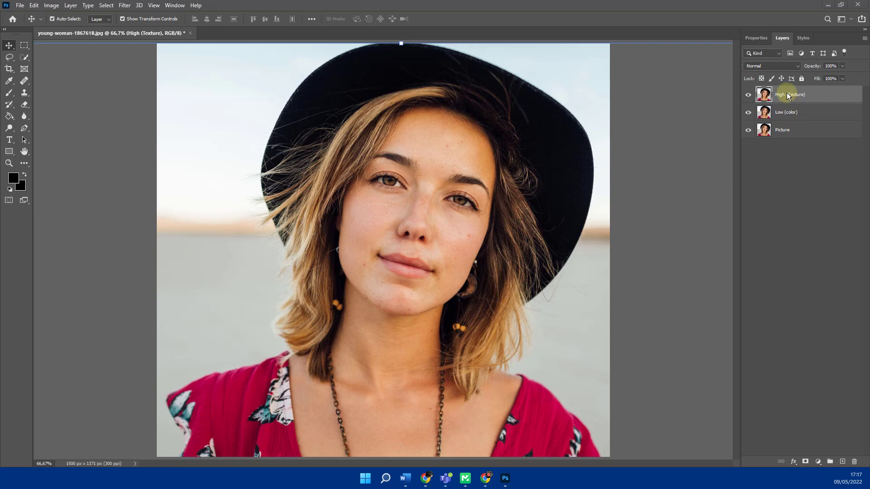
Hide the High (Texture) layer and apply a Gaussian Blur with a 5-pixel radius to the Low (color) layer.
{"action": "left_click", "coordinate": [748, 95]}
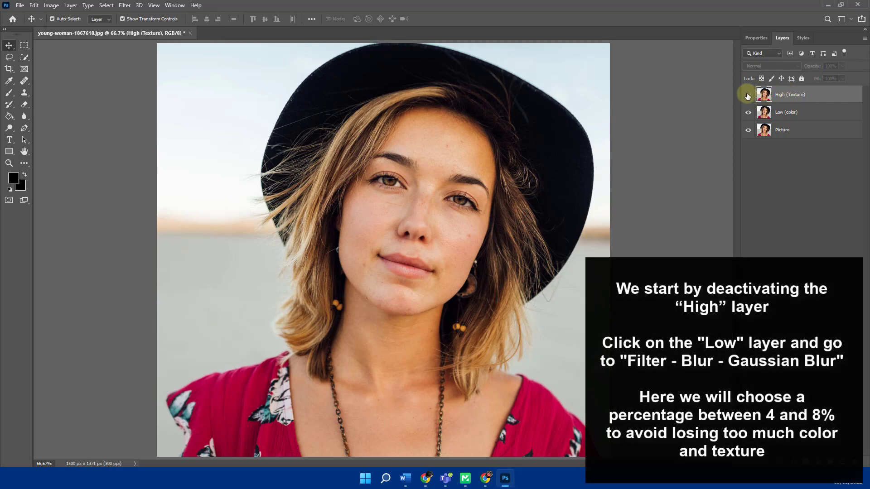
{"action": "left_click", "coordinate": [789, 112]}
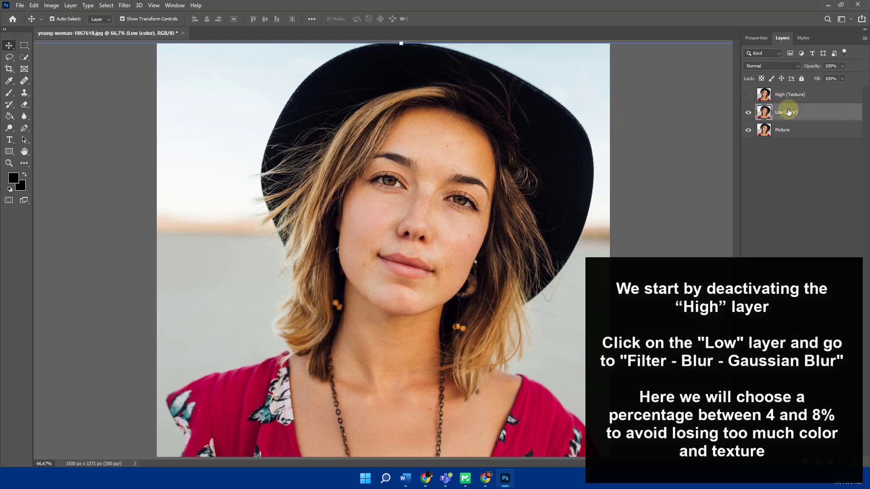
{"action": "left_click", "coordinate": [124, 5]}
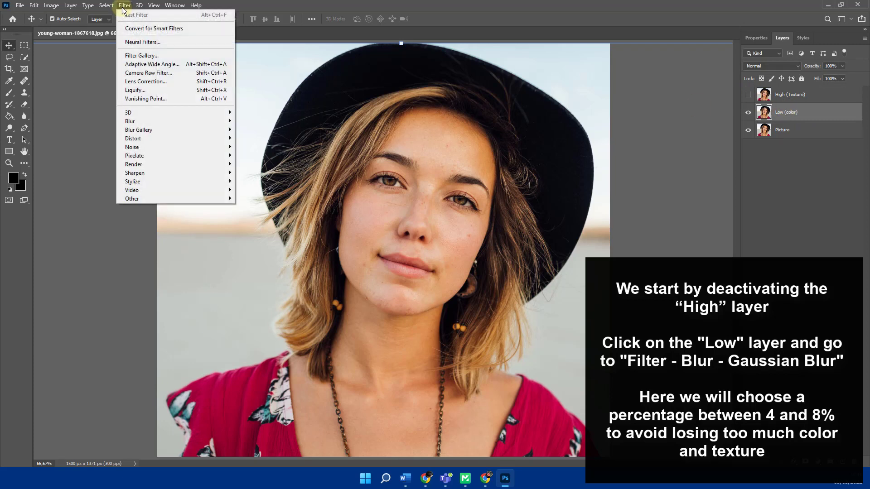
{"action": "mouse_move", "coordinate": [164, 121]}
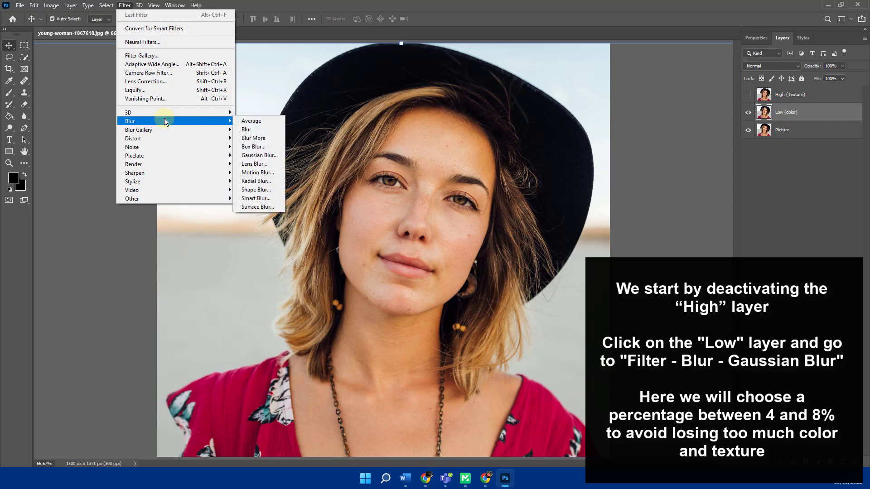
{"action": "left_click", "coordinate": [248, 155]}
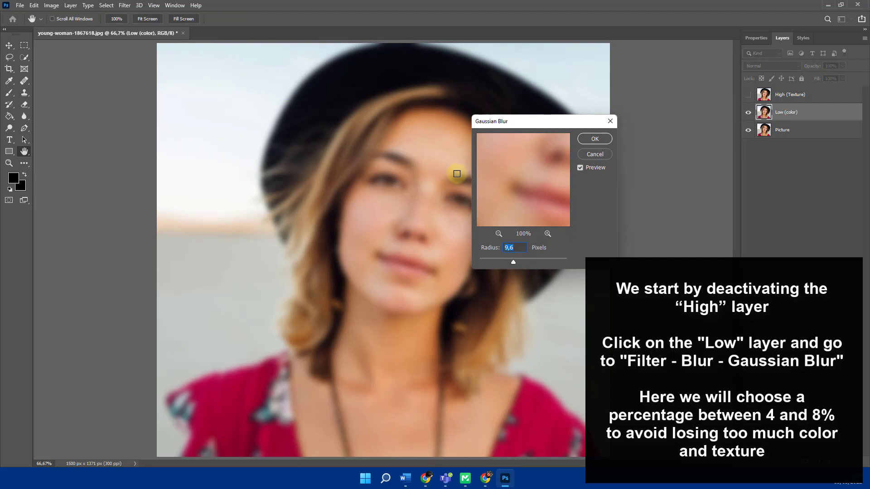
{"action": "type", "text": "4"}
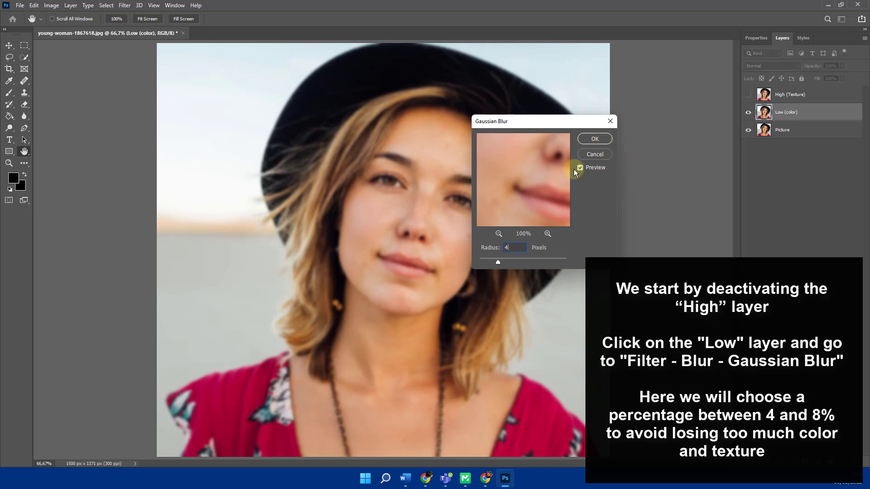
{"action": "key", "text": "BackSpace"}
{"action": "type", "text": "5"}
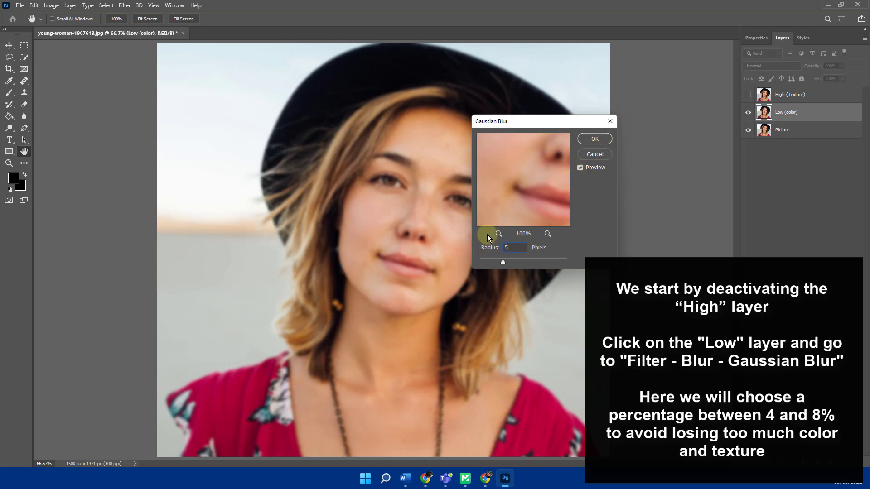
{"action": "left_click", "coordinate": [594, 139]}
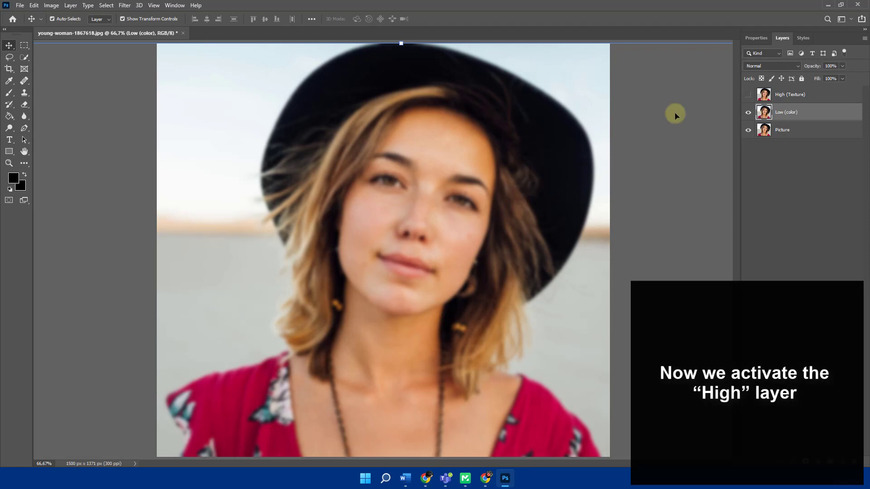
Show the High (Texture) layer and run Apply Image on it with Low (color) as source layer, inverted, Add blending, scale 2, offset 0.
{"action": "left_click", "coordinate": [748, 95]}
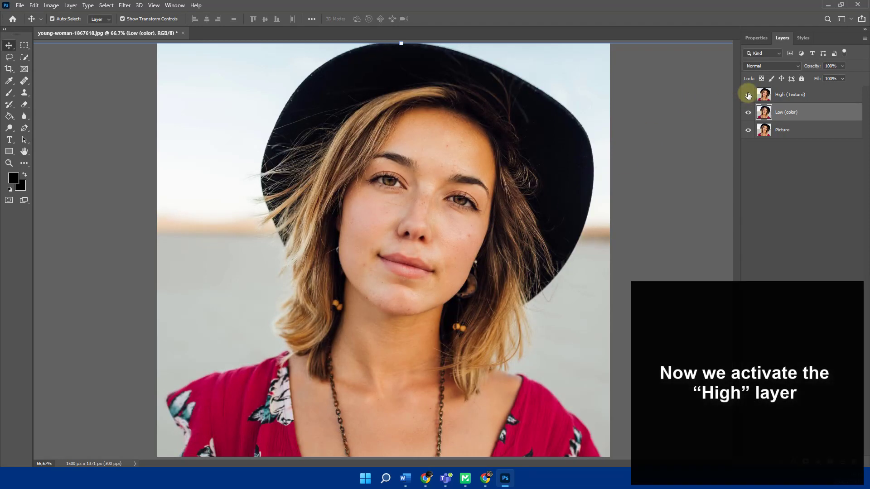
{"action": "left_click", "coordinate": [785, 95]}
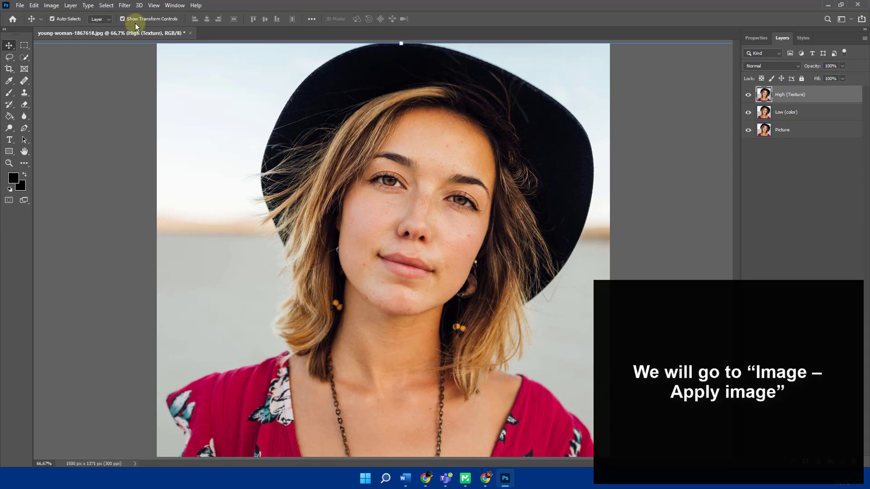
{"action": "left_click", "coordinate": [51, 6]}
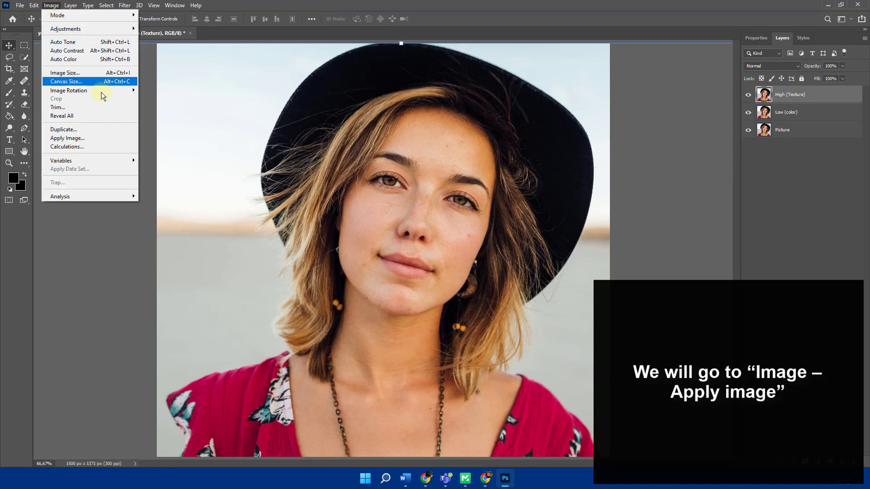
{"action": "left_click", "coordinate": [76, 142]}
{"action": "left_click_drag", "start_coordinate": [379, 102], "coordinate": [476, 99]}
{"action": "left_click", "coordinate": [480, 124]}
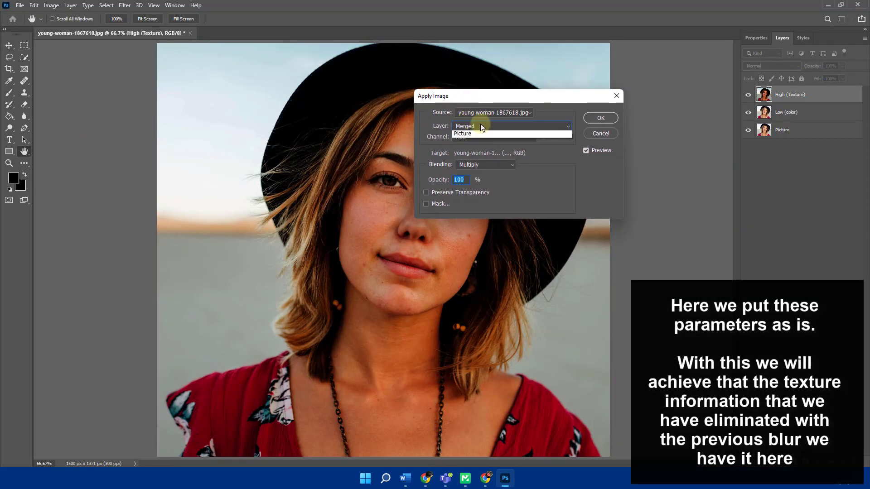
{"action": "left_click", "coordinate": [469, 156]}
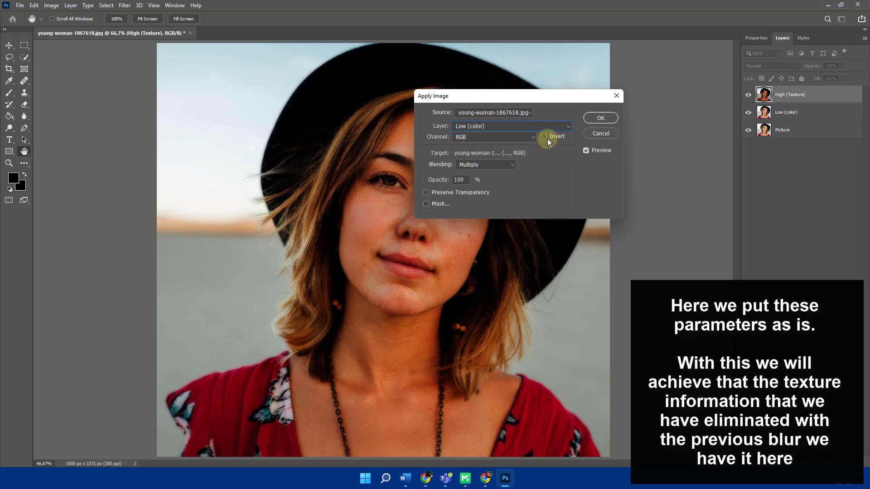
{"action": "left_click", "coordinate": [547, 137]}
{"action": "left_click", "coordinate": [501, 162]}
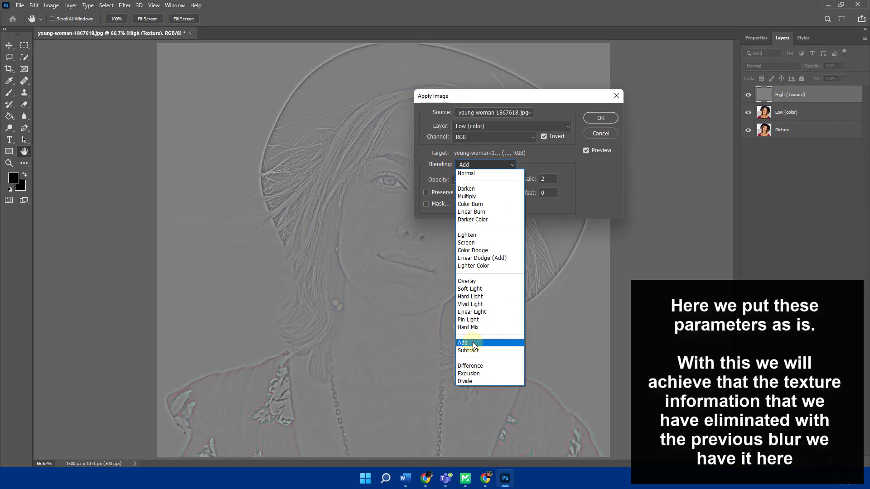
{"action": "left_click", "coordinate": [473, 343]}
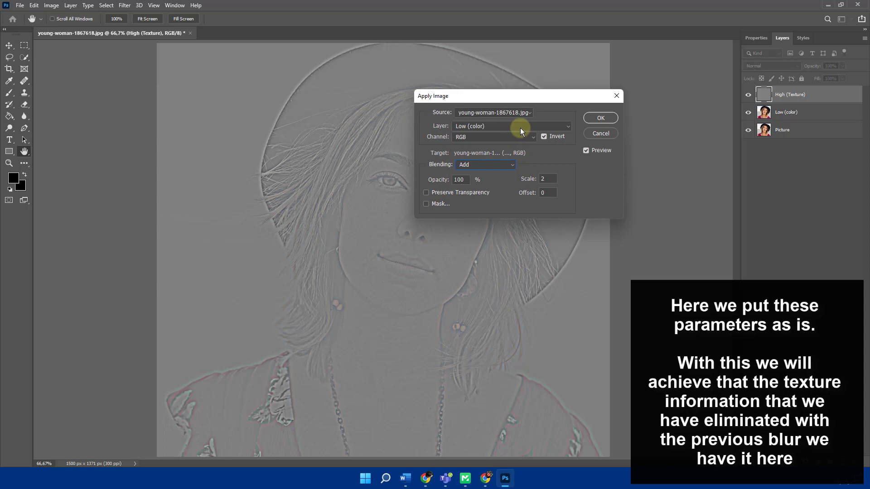
{"action": "left_click", "coordinate": [597, 117]}
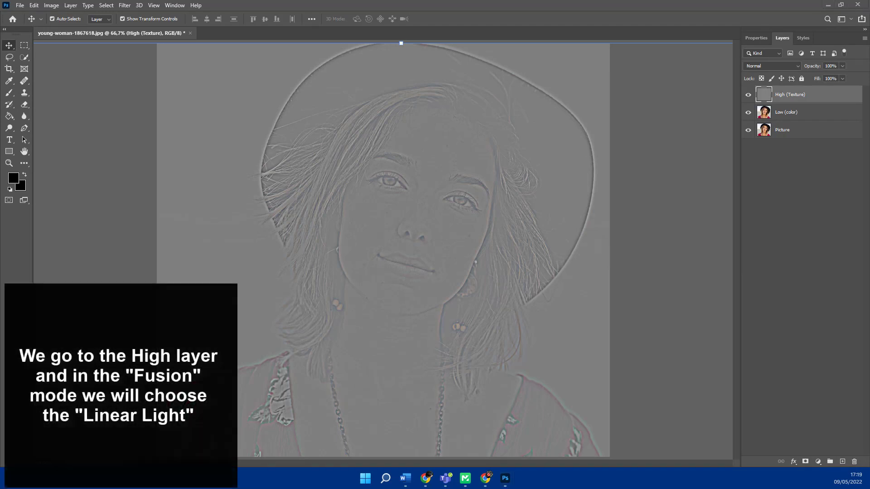
Set the High (Texture) layer's blend mode to Linear Light and group it with the Low (color) layer.
{"action": "left_click", "coordinate": [770, 66]}
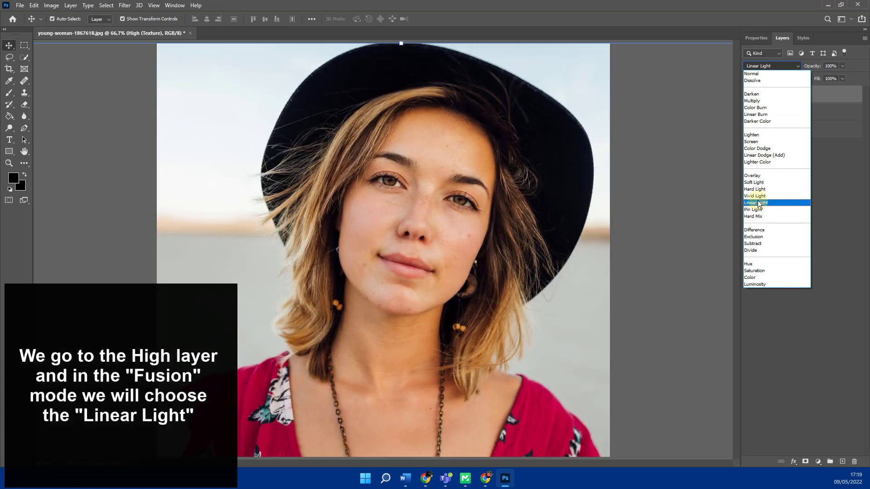
{"action": "left_click", "coordinate": [757, 203]}
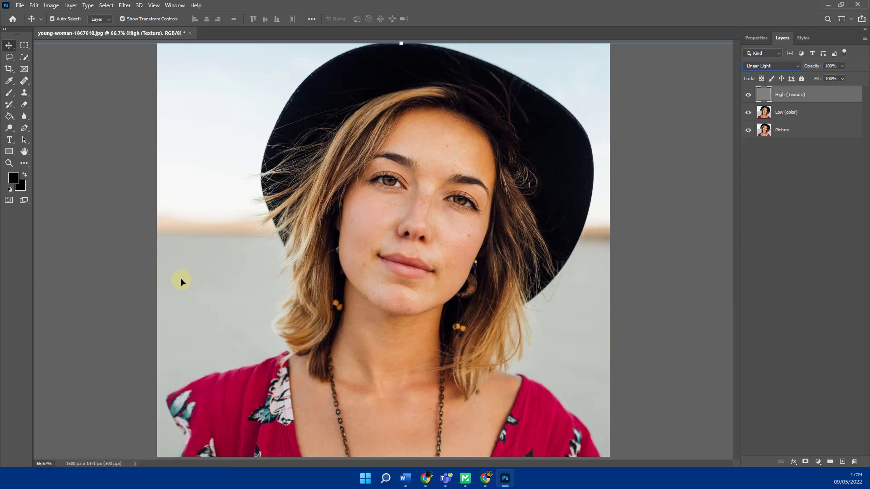
{"action": "left_click", "coordinate": [799, 113], "text": "ctrl"}
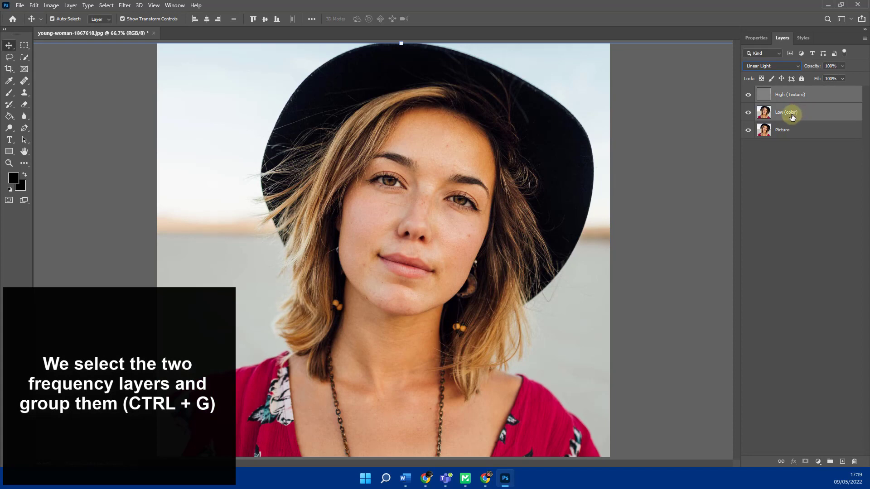
{"action": "key", "text": "ctrl+g"}
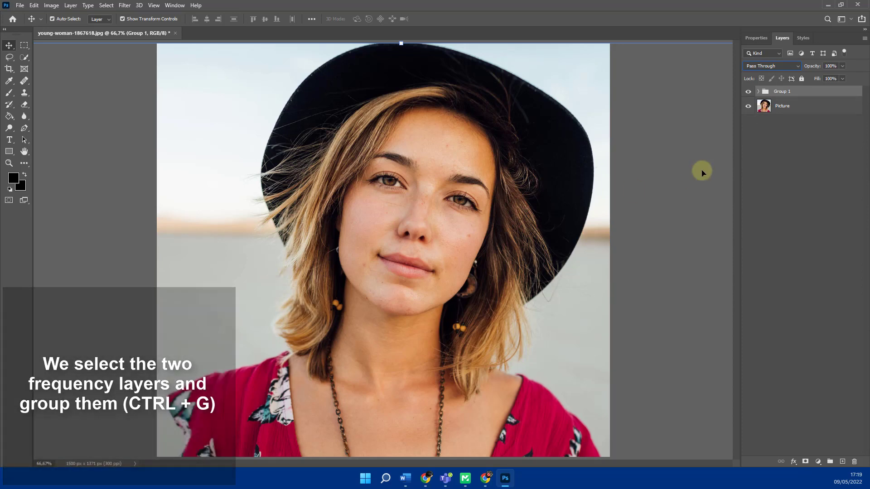
Hide the High (Texture) layer inside the group and choose the Healing Brush for working on the Low (color) layer.
{"action": "left_click", "coordinate": [758, 91]}
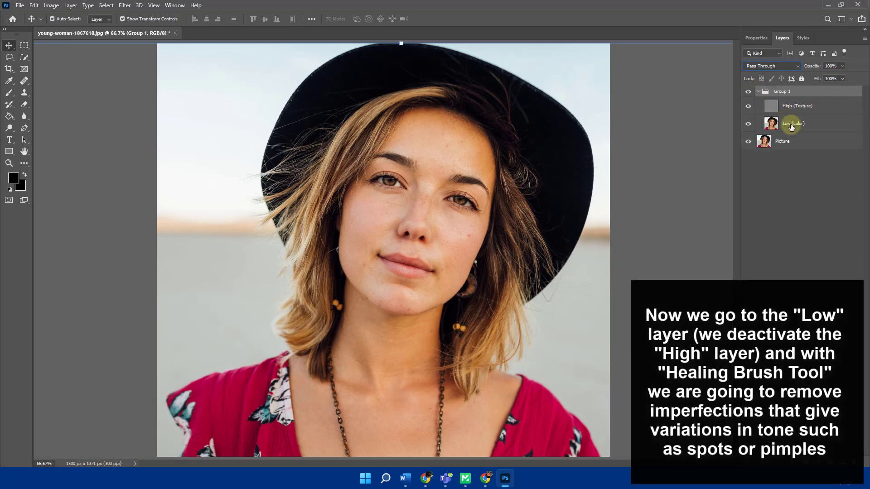
{"action": "left_click", "coordinate": [791, 126]}
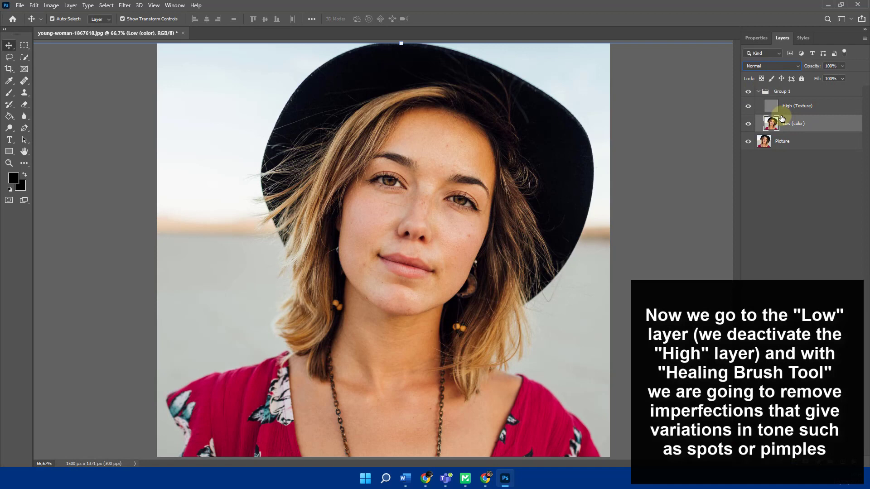
{"action": "left_click", "coordinate": [749, 106]}
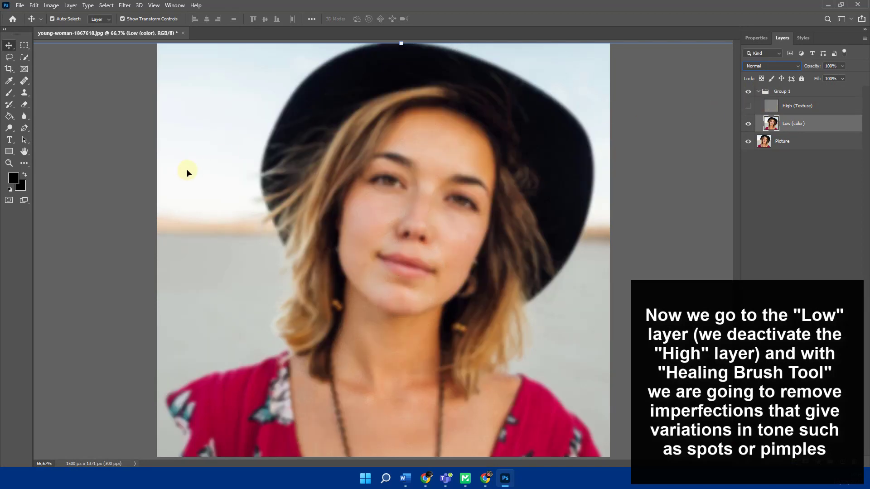
{"action": "mouse_move", "coordinate": [24, 85]}
{"action": "left_mouse_down"}
{"action": "mouse_move", "coordinate": [38, 94]}
{"action": "mouse_move", "coordinate": [45, 78]}
{"action": "left_mouse_up"}
{"action": "left_click", "coordinate": [37, 98]}
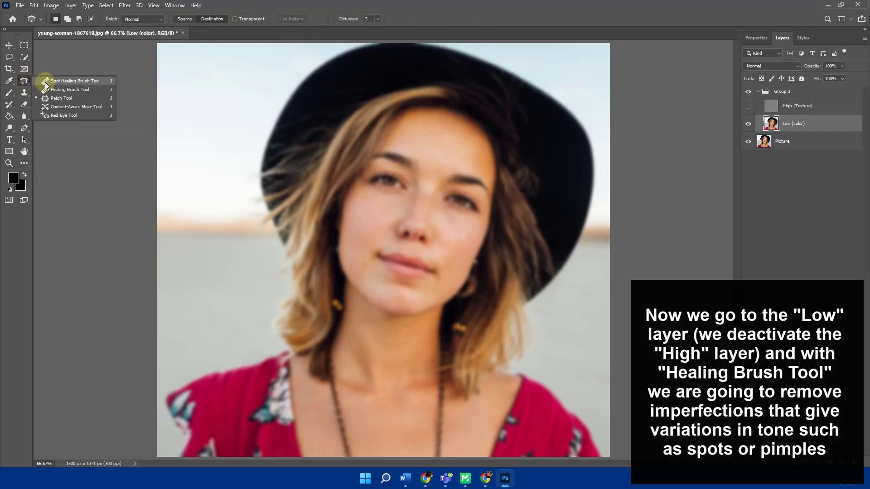
{"action": "left_click", "coordinate": [47, 87]}
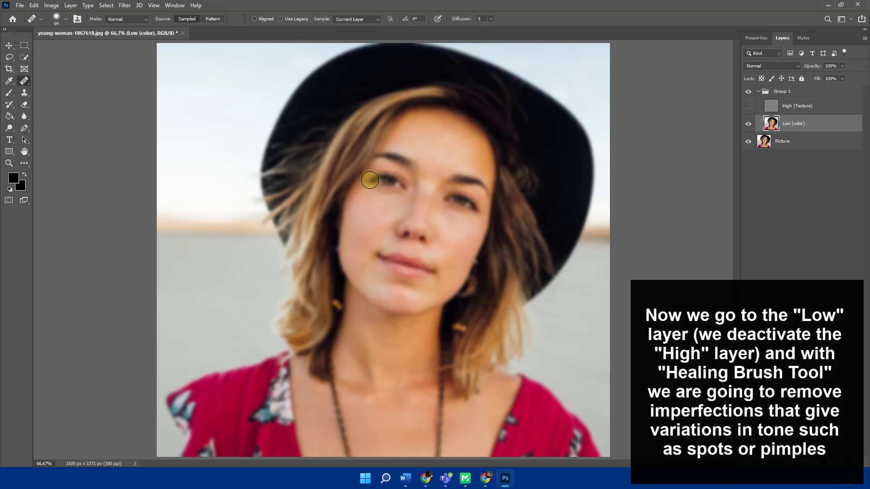
Heal the tone spots on the forehead and on the cheek at the photo's right on the Low (color) layer, sampling clean forehead skin.
{"action": "scroll", "coordinate": [428, 203], "scroll_direction": "up", "scroll_amount": 1}
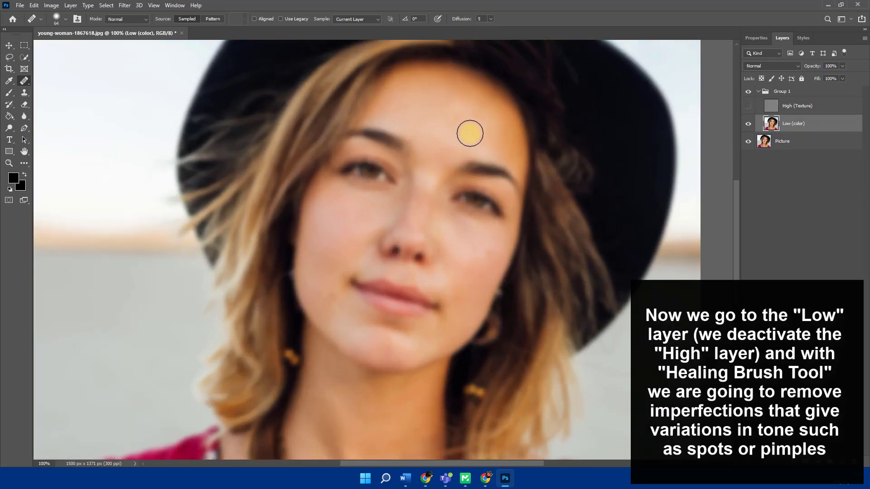
{"action": "left_click", "coordinate": [425, 114], "text": "alt"}
{"action": "left_click", "coordinate": [455, 121]}
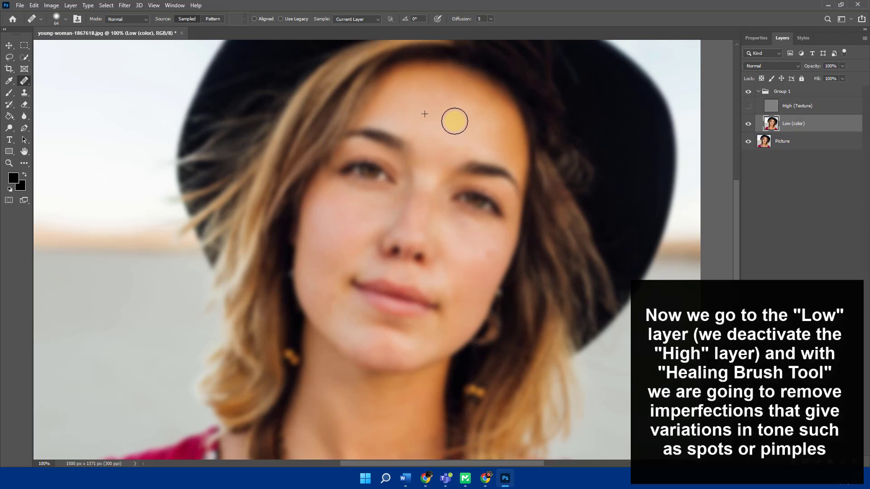
{"action": "left_click_drag", "start_coordinate": [516, 235], "coordinate": [494, 233]}
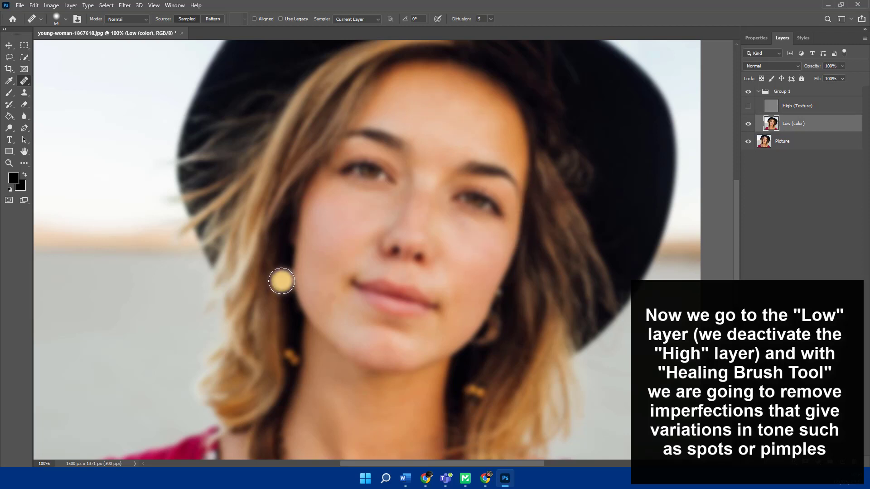
Heal the blemishes on the lower cheek at the photo's left, sampling clean skin from the same cheek.
{"action": "left_click", "coordinate": [330, 242], "text": "alt"}
{"action": "left_click", "coordinate": [326, 296]}
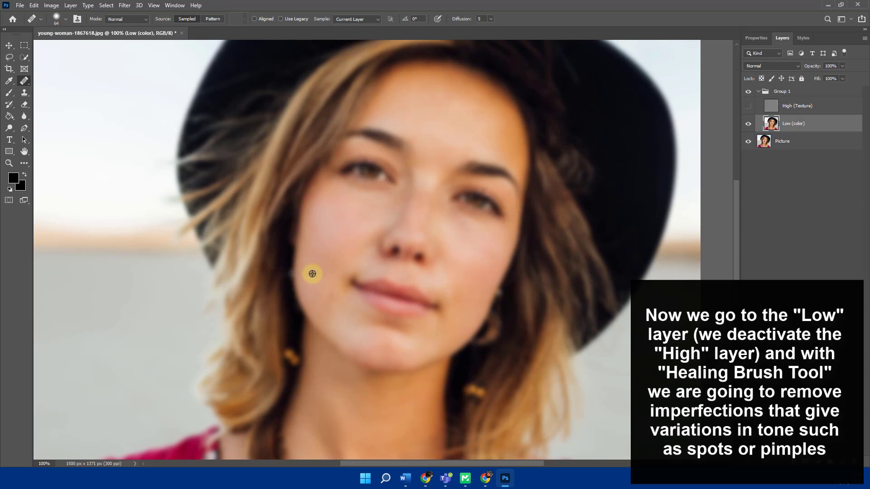
{"action": "left_click", "coordinate": [311, 274], "text": "alt"}
{"action": "left_click", "coordinate": [334, 299]}
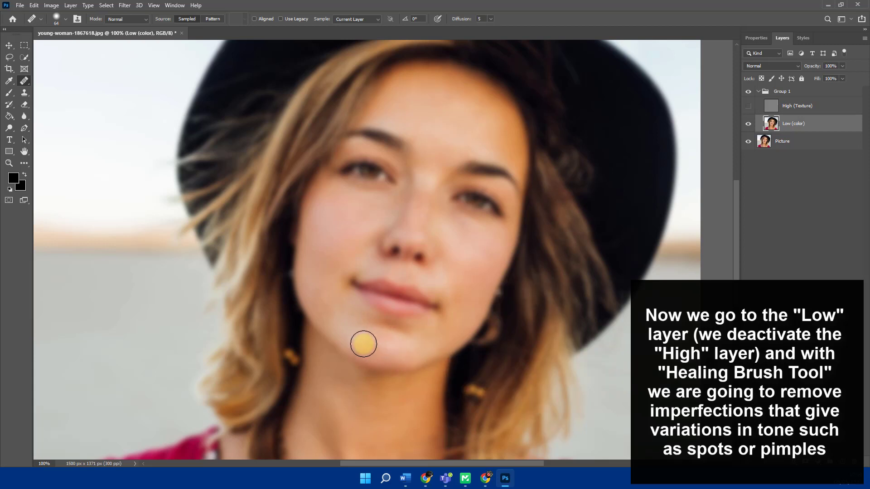
Heal the uneven tone on the chin, undoing the first dab and resampling skin from the side of the chin.
{"action": "left_click", "coordinate": [391, 343]}
{"action": "key", "text": "ctrl+z"}
{"action": "left_click", "coordinate": [349, 335], "text": "alt"}
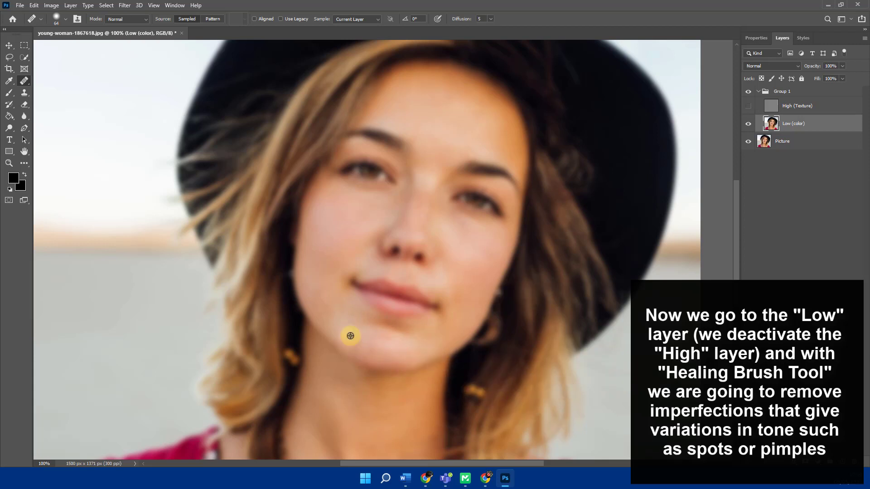
{"action": "left_click", "coordinate": [413, 344]}
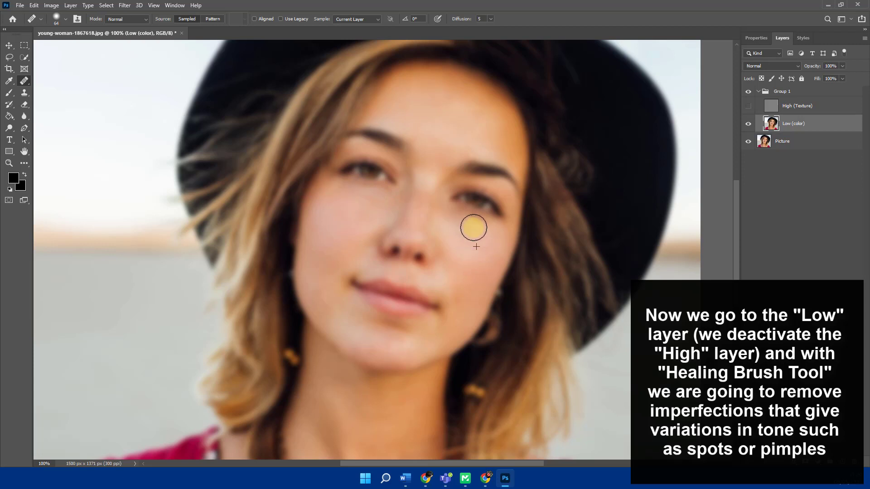
Set the Healing Brush size to 25 px for the small area under the eye at the photo's right.
{"action": "right_click", "coordinate": [466, 234]}
{"action": "left_click_drag", "start_coordinate": [501, 253], "coordinate": [487, 253]}
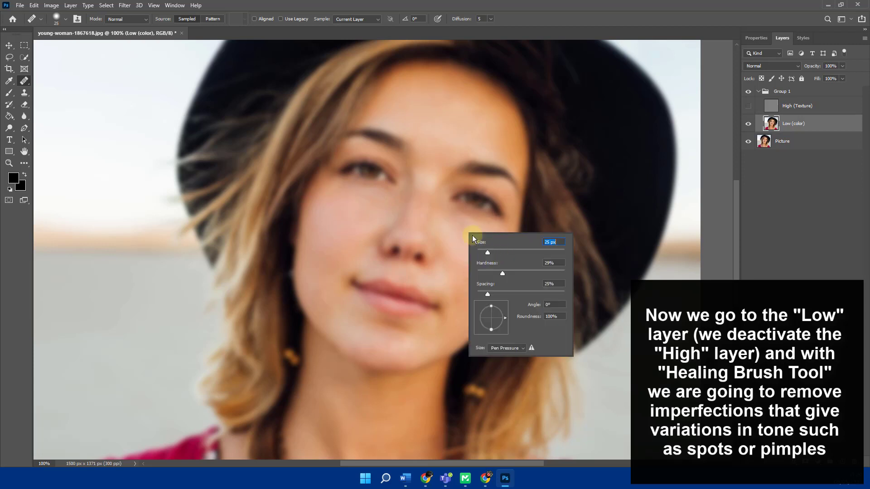
{"action": "left_click", "coordinate": [455, 207]}
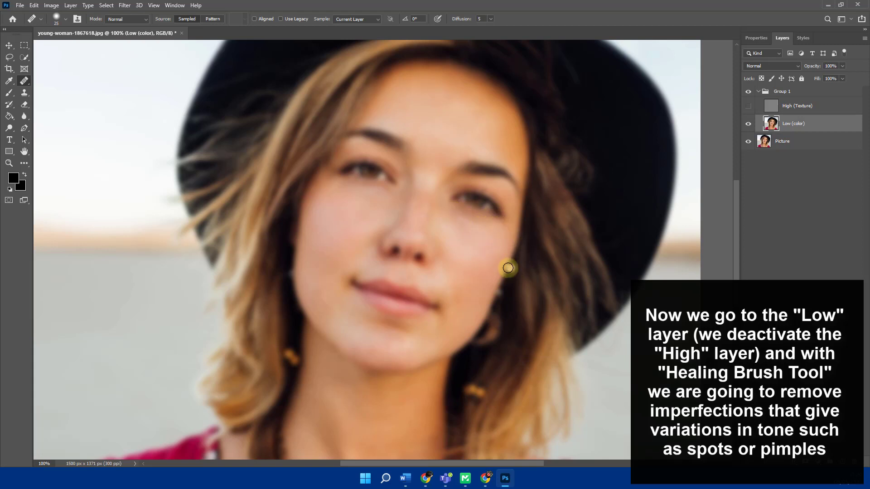
Set the Healing Brush size to 58 px for larger skin areas.
{"action": "right_click", "coordinate": [454, 118]}
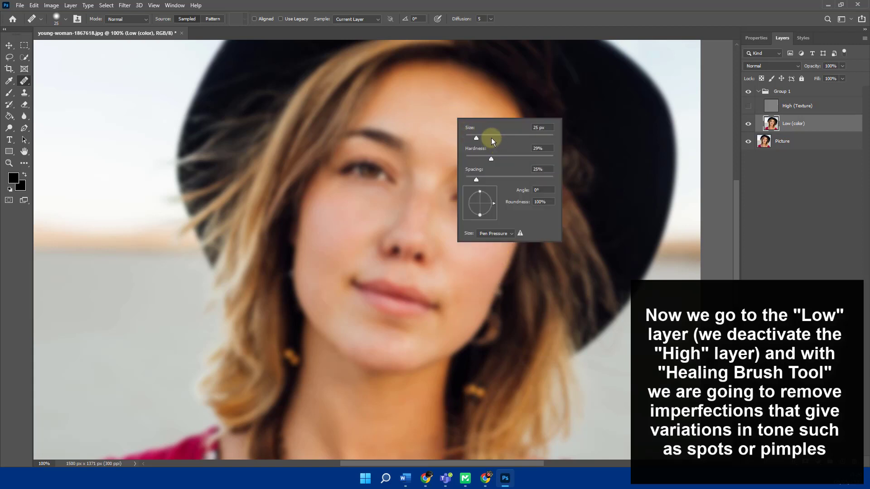
{"action": "left_click", "coordinate": [491, 138]}
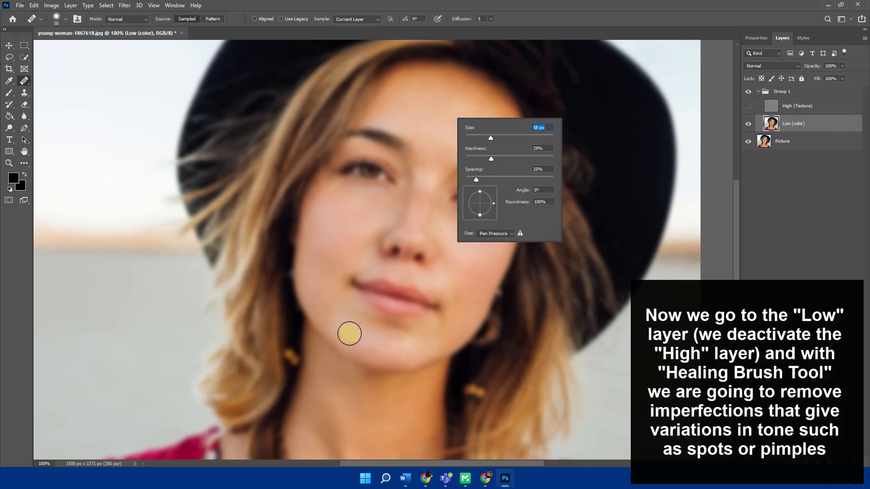
{"action": "key", "text": "Return"}
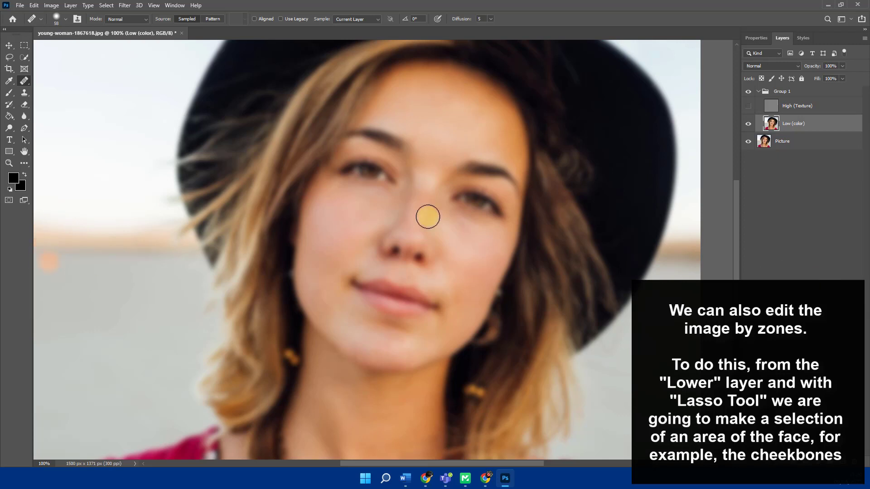
Draw a freehand Lasso selection around the cheek at the photo's left, from below the eye down to the jaw.
{"action": "left_click", "coordinate": [9, 57]}
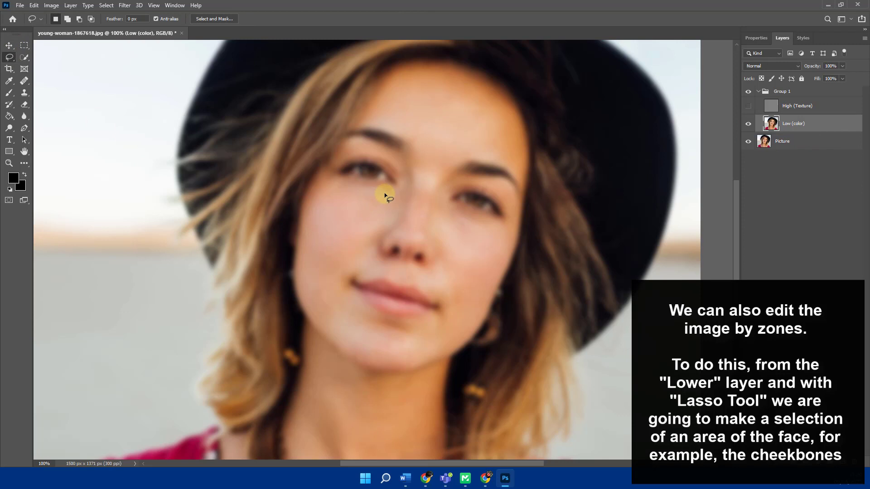
{"action": "mouse_move", "coordinate": [384, 193]}
{"action": "left_mouse_down"}
{"action": "mouse_move", "coordinate": [317, 193]}
{"action": "mouse_move", "coordinate": [304, 246]}
{"action": "left_mouse_up"}
{"action": "mouse_move", "coordinate": [309, 313]}
{"action": "left_mouse_down"}
{"action": "mouse_move", "coordinate": [330, 324]}
{"action": "mouse_move", "coordinate": [345, 272]}
{"action": "mouse_move", "coordinate": [383, 228]}
{"action": "mouse_move", "coordinate": [384, 194]}
{"action": "left_mouse_up"}
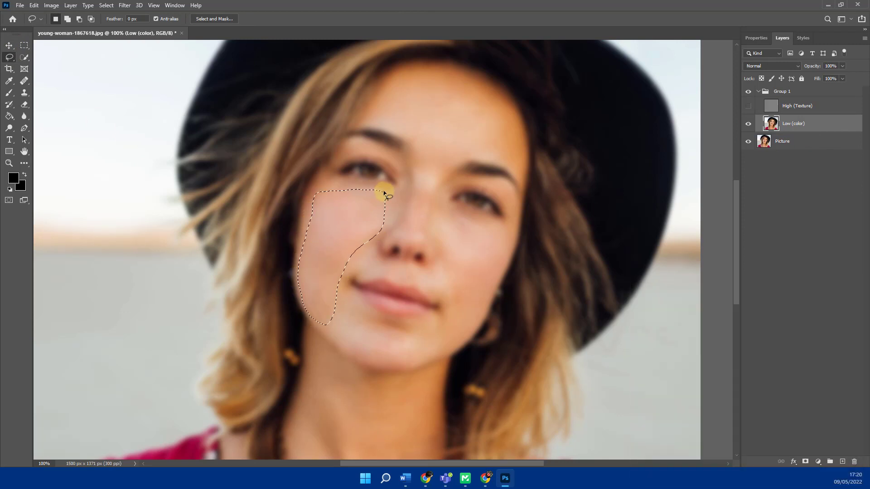
Feather the cheek selection with a radius of 10 pixels.
{"action": "left_click", "coordinate": [108, 5]}
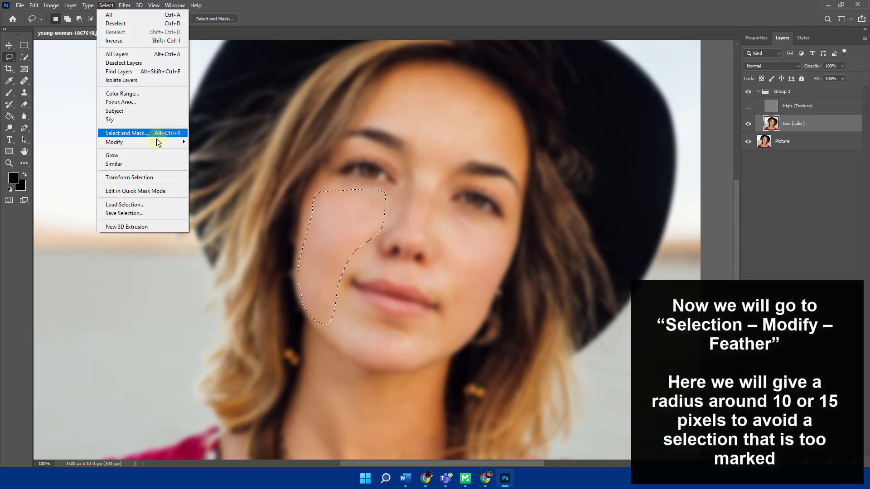
{"action": "mouse_move", "coordinate": [157, 140]}
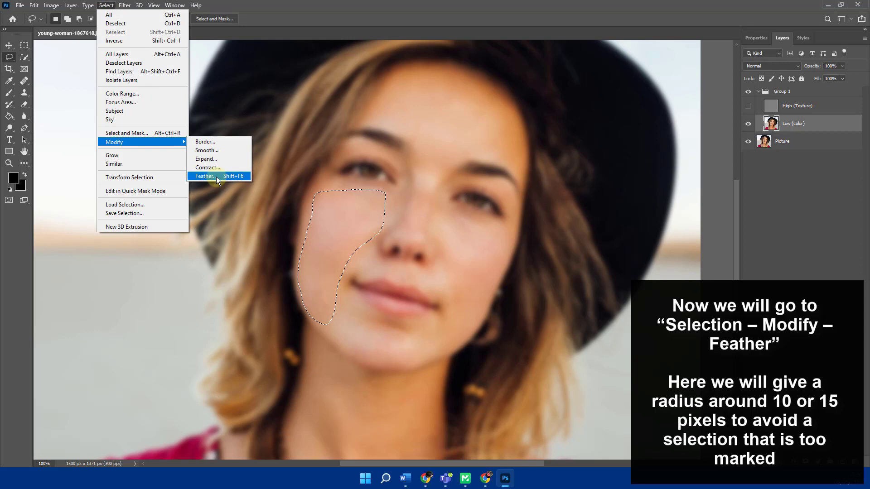
{"action": "left_click", "coordinate": [204, 177]}
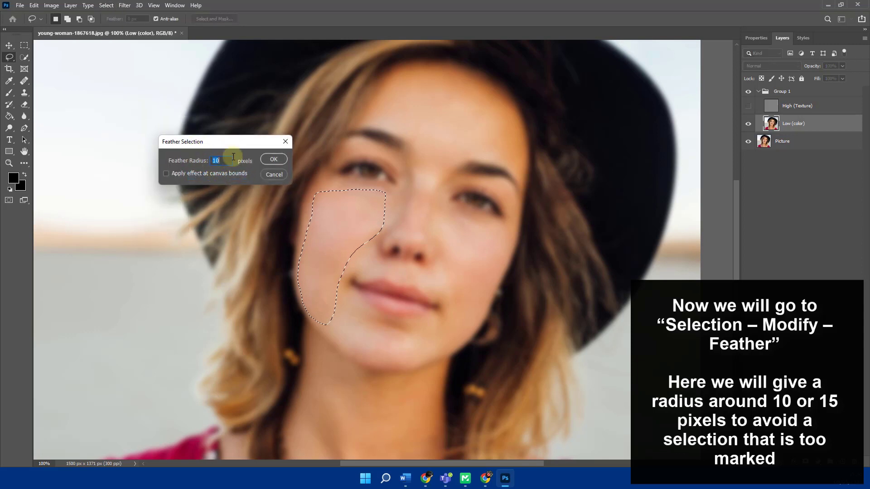
{"action": "left_click", "coordinate": [271, 160]}
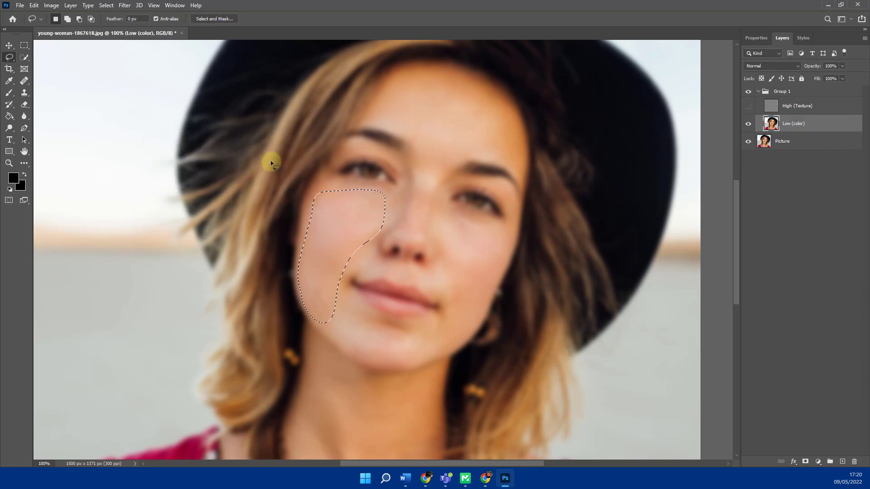
Apply a Gaussian Blur with a 12-pixel radius to the selected cheek on the Low (color) layer.
{"action": "left_click", "coordinate": [125, 6]}
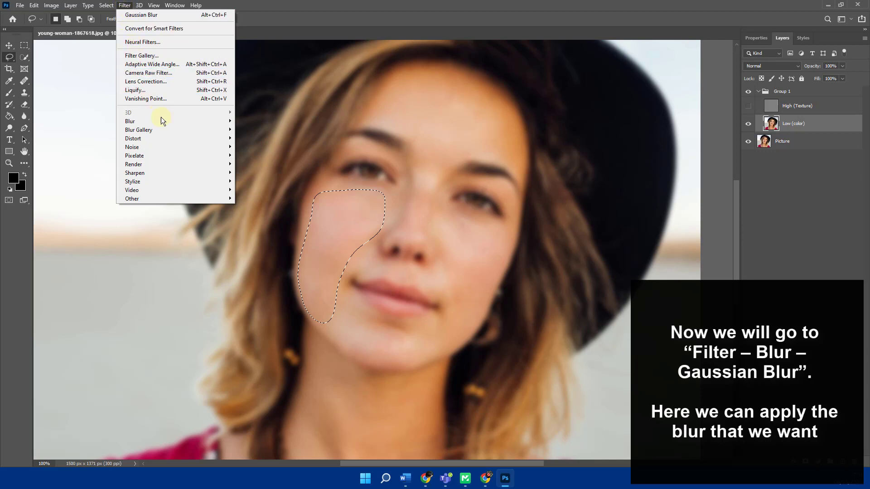
{"action": "mouse_move", "coordinate": [177, 120]}
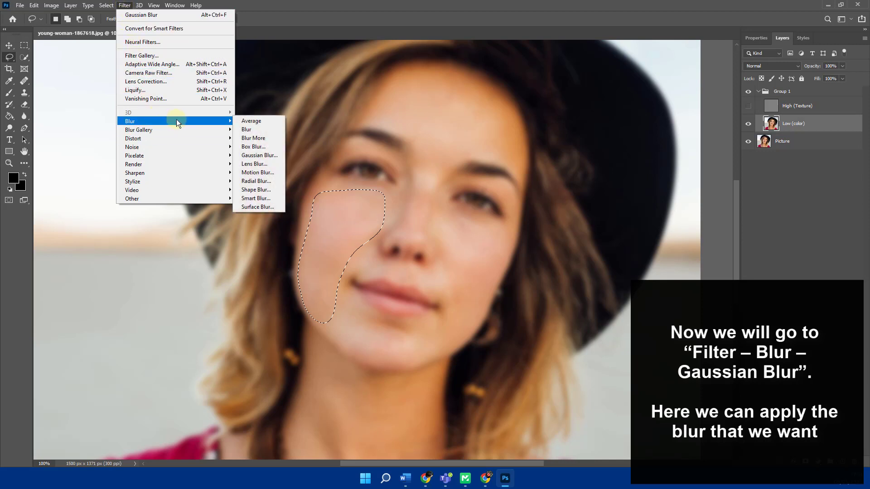
{"action": "left_click", "coordinate": [270, 155]}
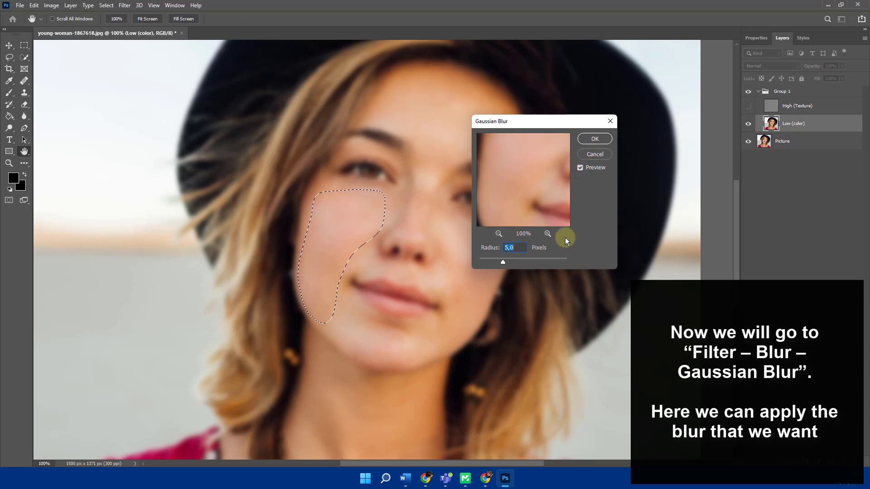
{"action": "type", "text": "12"}
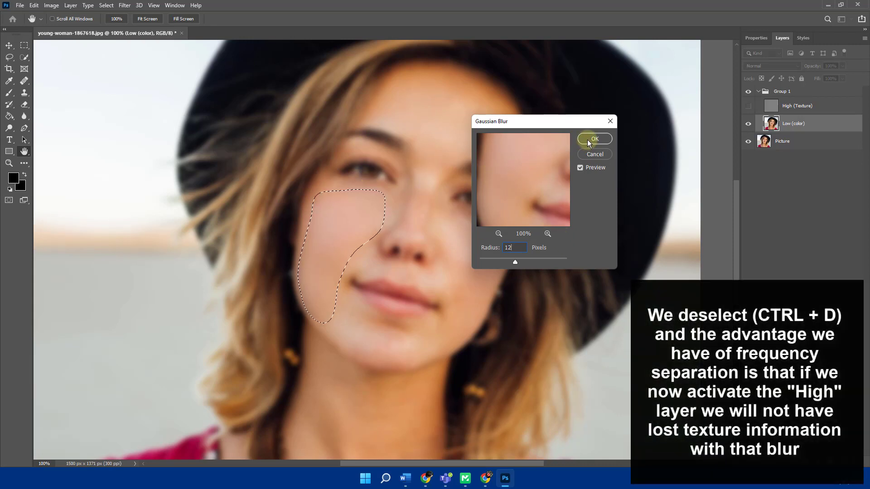
{"action": "left_click", "coordinate": [587, 140]}
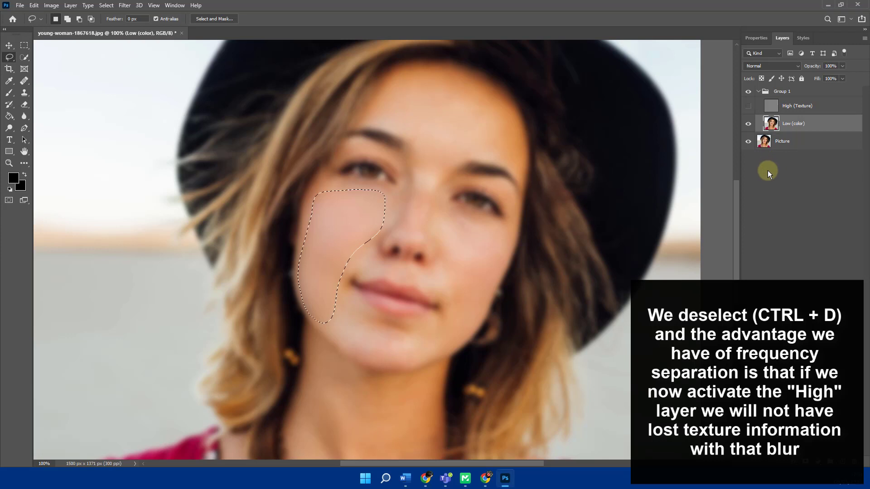
Deselect the cheek, show the High (Texture) layer to check the retouch, and hide it again.
{"action": "key", "text": "ctrl+d"}
{"action": "left_click", "coordinate": [748, 106]}
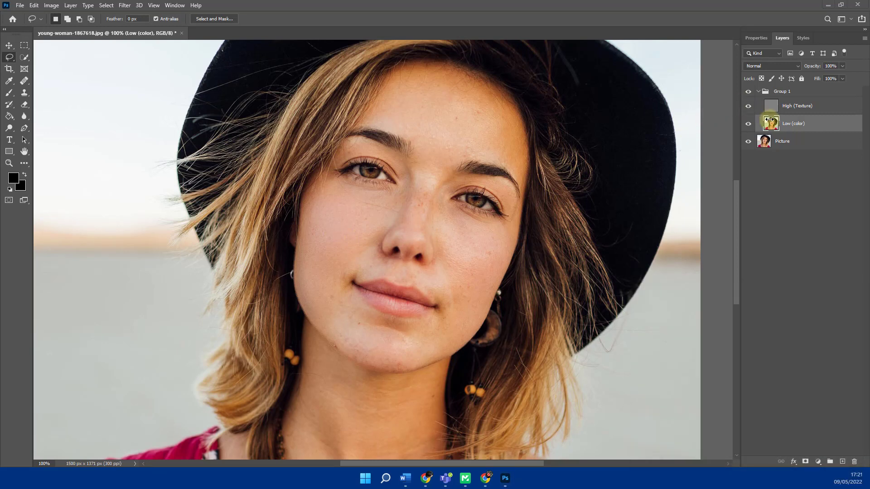
{"action": "left_click", "coordinate": [749, 107]}
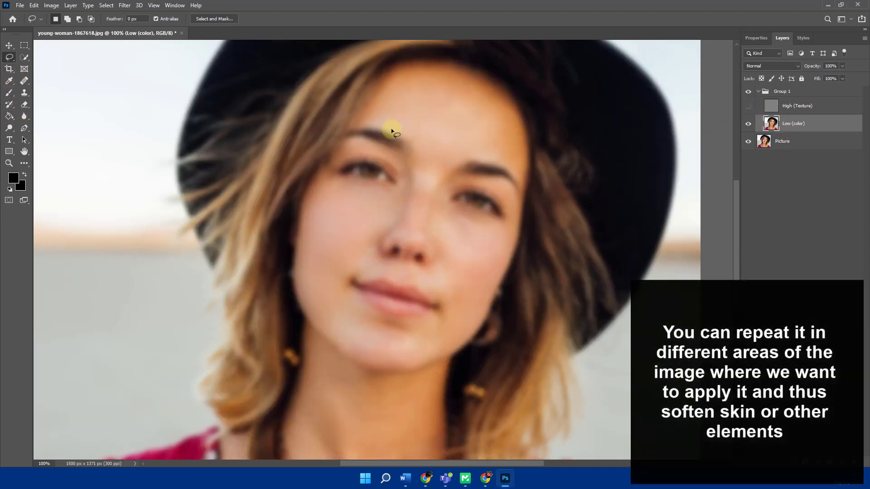
Select the forehead freehand with the Lasso and feather the selection by 10 pixels.
{"action": "mouse_move", "coordinate": [392, 90]}
{"action": "left_mouse_down"}
{"action": "mouse_move", "coordinate": [372, 108]}
{"action": "mouse_move", "coordinate": [413, 127]}
{"action": "left_mouse_up"}
{"action": "mouse_move", "coordinate": [459, 149]}
{"action": "left_mouse_down"}
{"action": "mouse_move", "coordinate": [514, 132]}
{"action": "mouse_move", "coordinate": [443, 82]}
{"action": "mouse_move", "coordinate": [368, 111]}
{"action": "left_mouse_up"}
{"action": "left_click", "coordinate": [106, 6]}
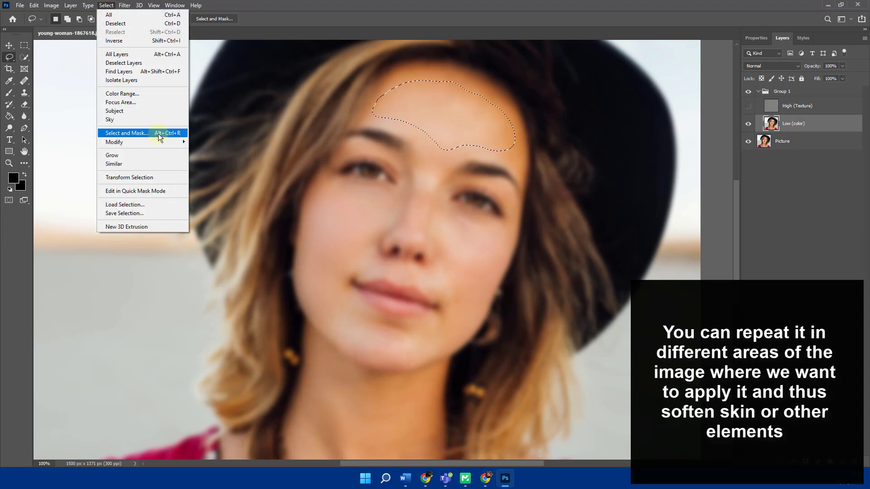
{"action": "mouse_move", "coordinate": [158, 142]}
{"action": "left_click", "coordinate": [220, 177]}
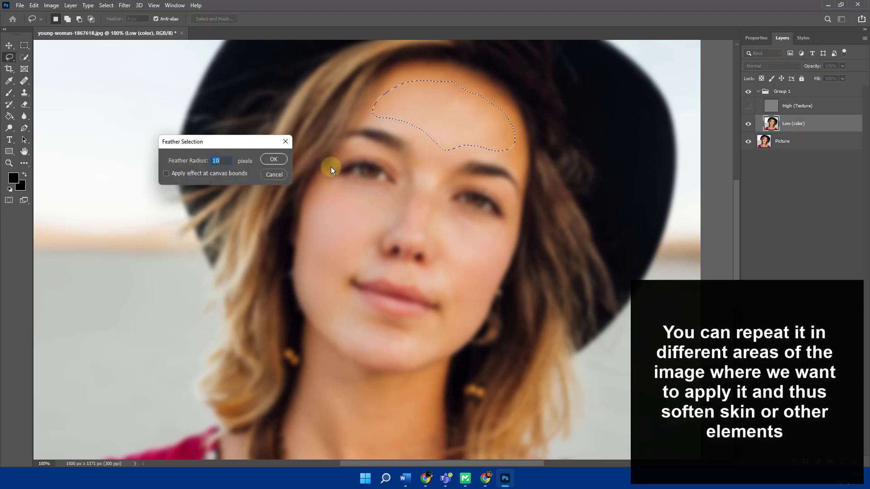
{"action": "left_click", "coordinate": [273, 160]}
Apply a Gaussian Blur with a radius of 15.3 pixels to the selected forehead on the Low (color) layer.
{"action": "left_click", "coordinate": [124, 6]}
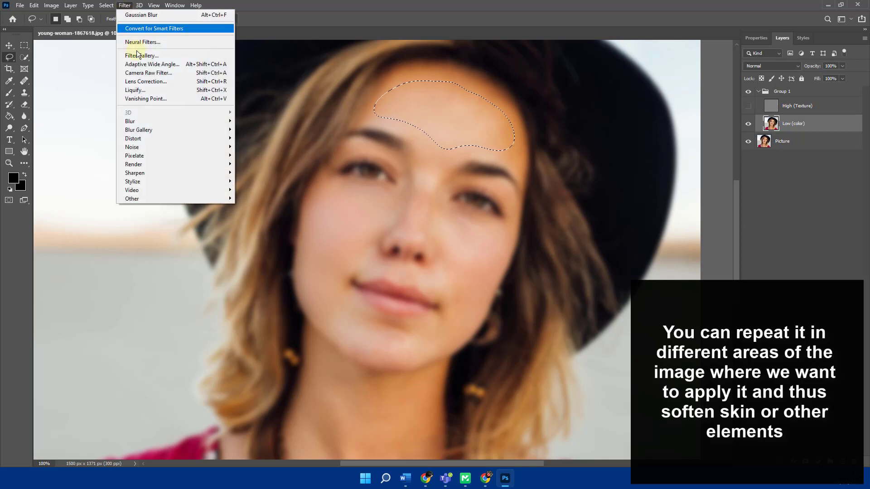
{"action": "mouse_move", "coordinate": [193, 135]}
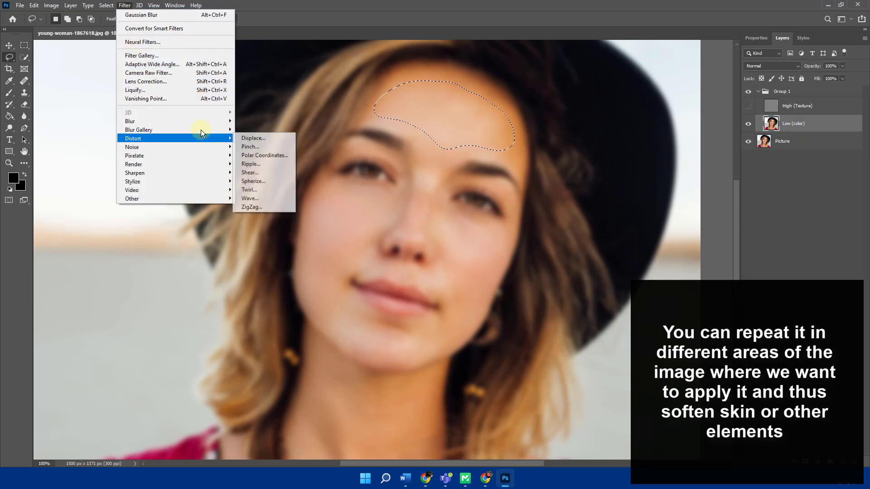
{"action": "mouse_move", "coordinate": [202, 121]}
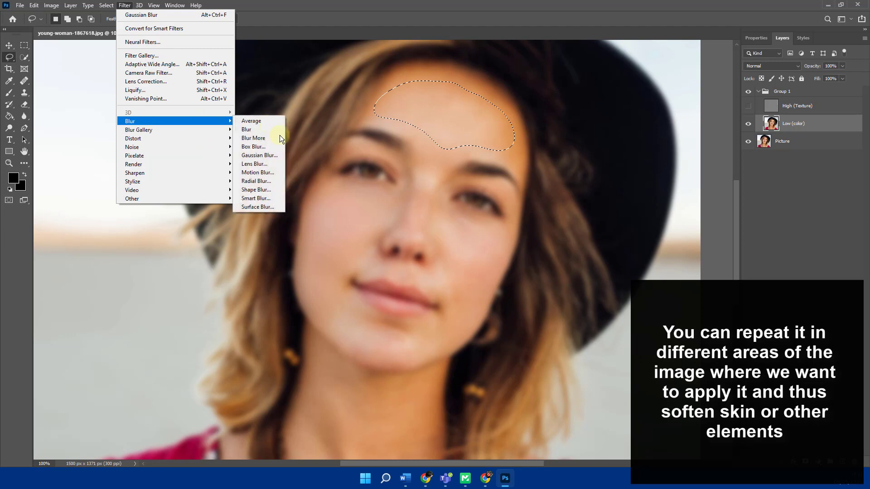
{"action": "left_click", "coordinate": [266, 156]}
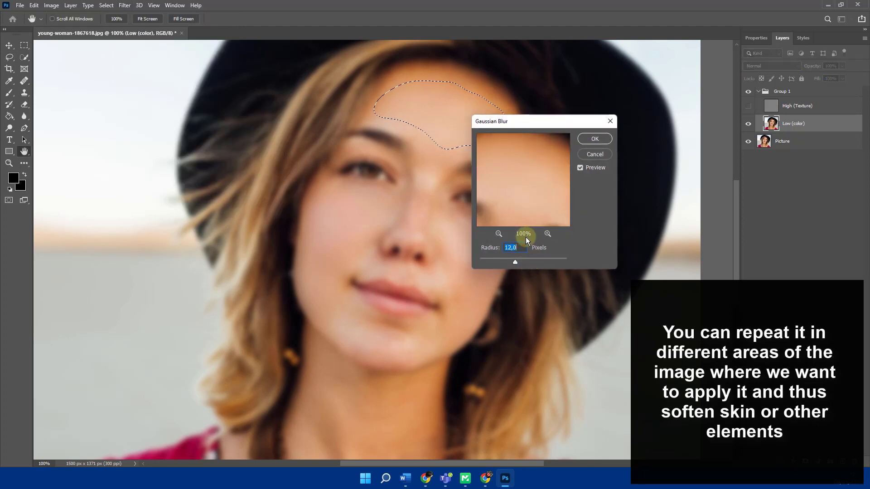
{"action": "left_click_drag", "start_coordinate": [521, 262], "coordinate": [515, 263]}
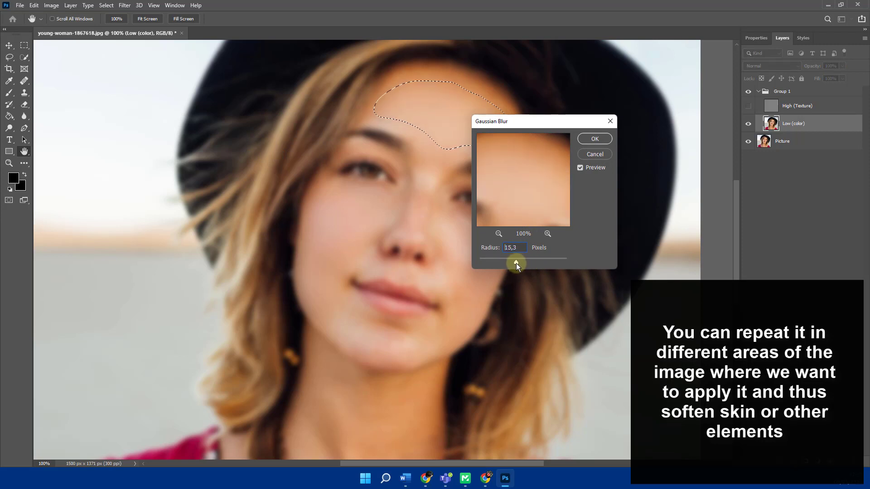
{"action": "left_click", "coordinate": [586, 140]}
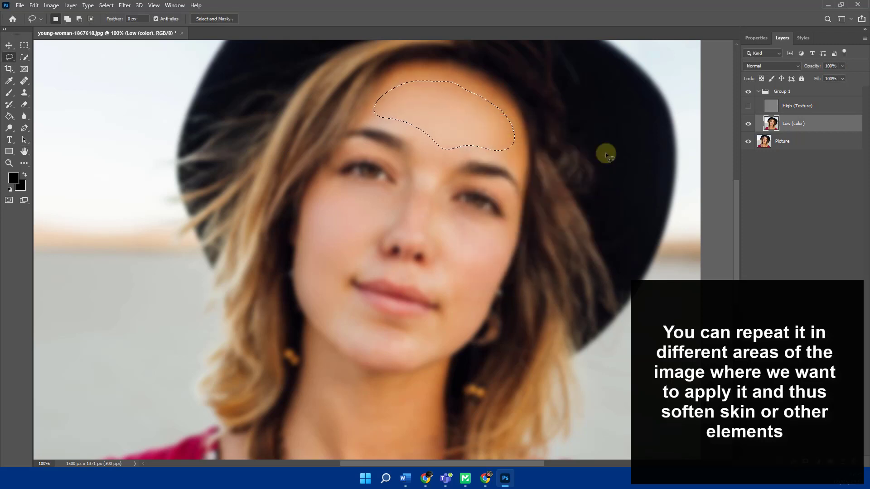
Lasso the cheek on the picture's right side, feather the selection by 10 pixels, and reapply the last Gaussian Blur to it.
{"action": "left_click", "coordinate": [423, 130]}
{"action": "mouse_move", "coordinate": [447, 211]}
{"action": "left_mouse_down"}
{"action": "mouse_move", "coordinate": [508, 230]}
{"action": "mouse_move", "coordinate": [509, 251]}
{"action": "left_mouse_up"}
{"action": "mouse_move", "coordinate": [448, 284]}
{"action": "left_mouse_down"}
{"action": "mouse_move", "coordinate": [438, 222]}
{"action": "mouse_move", "coordinate": [447, 209]}
{"action": "left_mouse_up"}
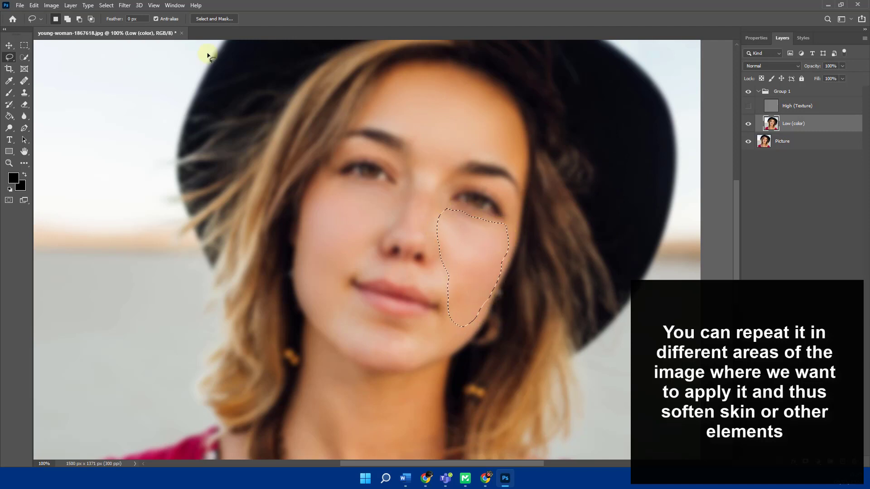
{"action": "left_click", "coordinate": [107, 6]}
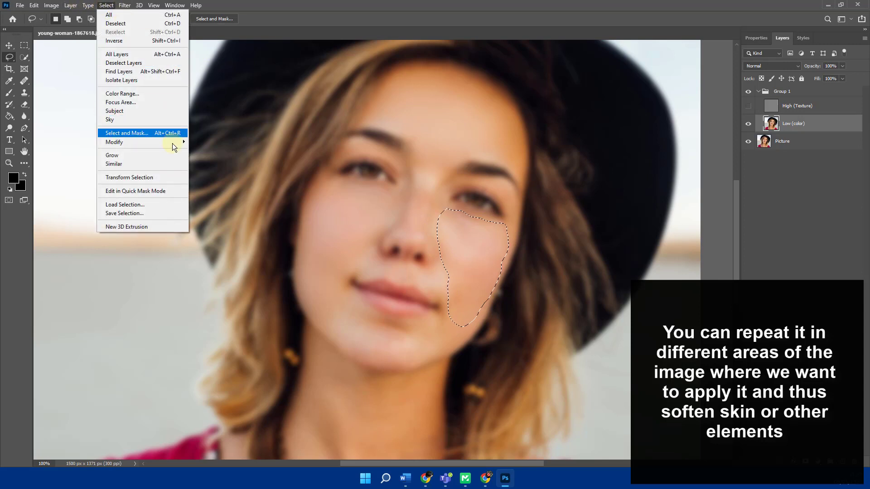
{"action": "mouse_move", "coordinate": [172, 144]}
{"action": "left_click", "coordinate": [238, 175]}
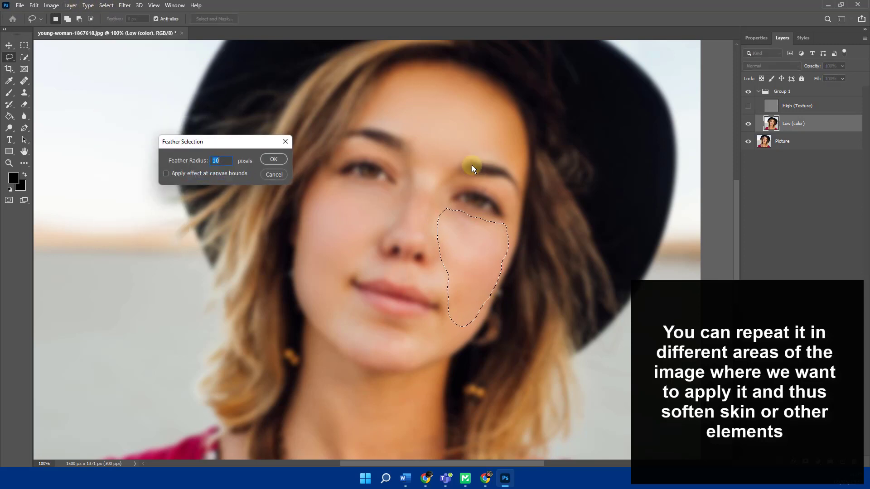
{"action": "left_click", "coordinate": [274, 158]}
{"action": "left_click", "coordinate": [125, 6]}
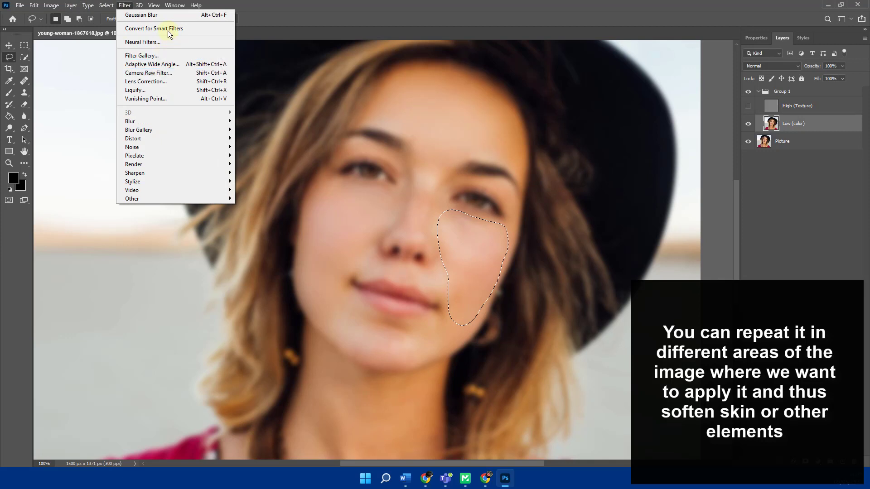
{"action": "left_click", "coordinate": [164, 17]}
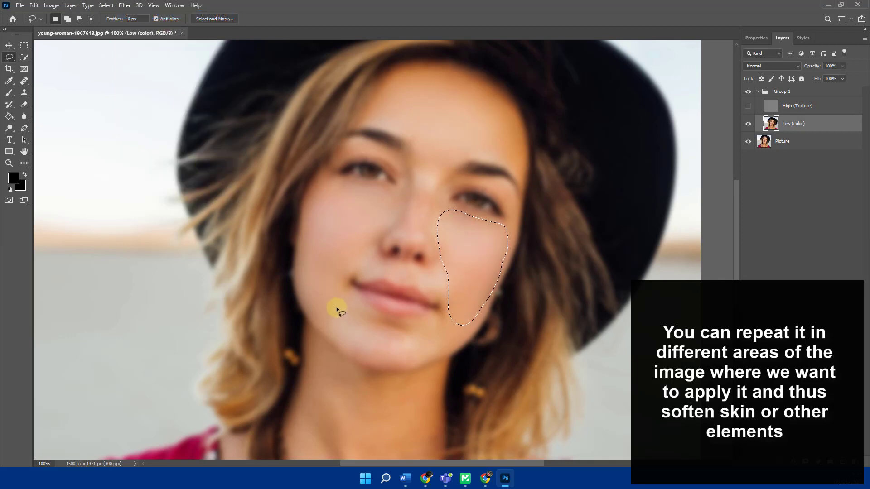
Lasso the chin area below the lips, feather the selection, and reapply the last Gaussian Blur to it.
{"action": "mouse_move", "coordinate": [331, 299]}
{"action": "left_mouse_down"}
{"action": "mouse_move", "coordinate": [437, 323]}
{"action": "mouse_move", "coordinate": [449, 342]}
{"action": "mouse_move", "coordinate": [368, 359]}
{"action": "left_mouse_up"}
{"action": "left_click_drag", "start_coordinate": [333, 300], "coordinate": [332, 299]}
{"action": "left_click", "coordinate": [106, 6]}
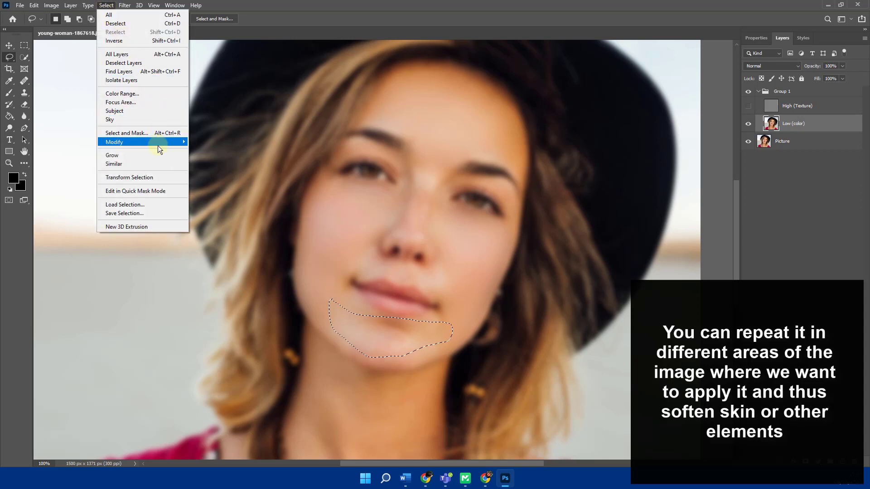
{"action": "mouse_move", "coordinate": [160, 143]}
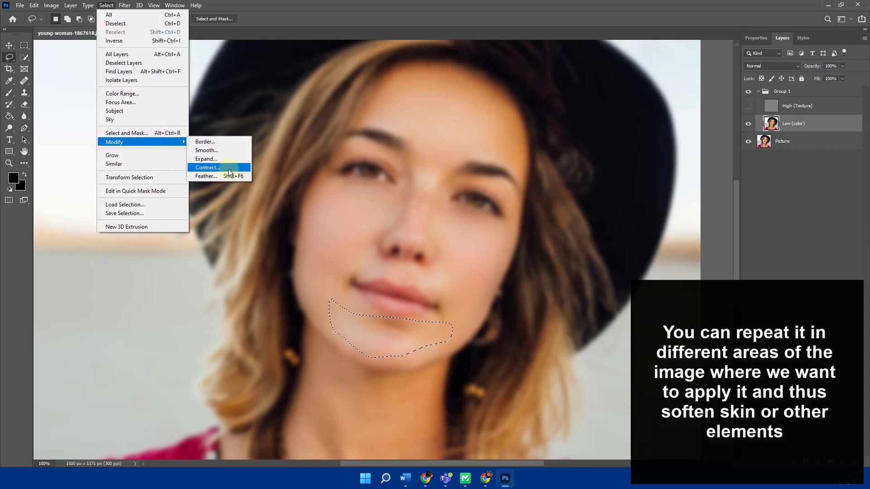
{"action": "left_click", "coordinate": [206, 176]}
{"action": "left_click", "coordinate": [270, 158]}
{"action": "left_click", "coordinate": [125, 5]}
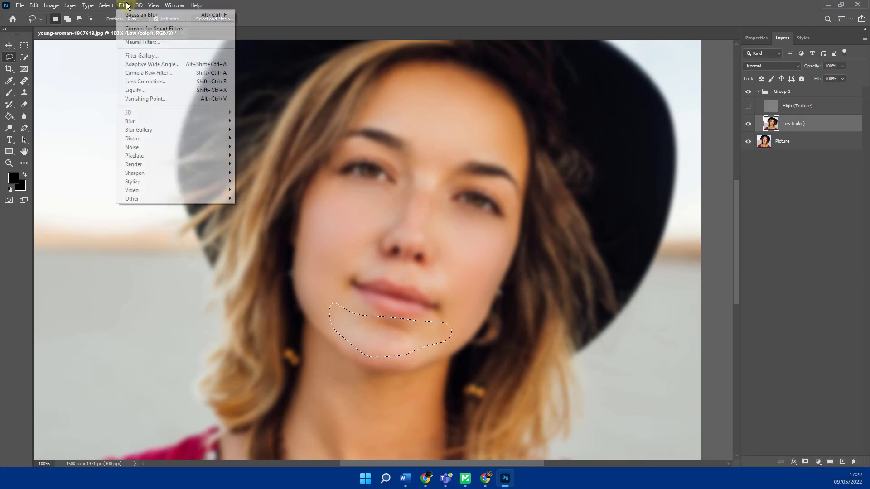
{"action": "left_click", "coordinate": [134, 13]}
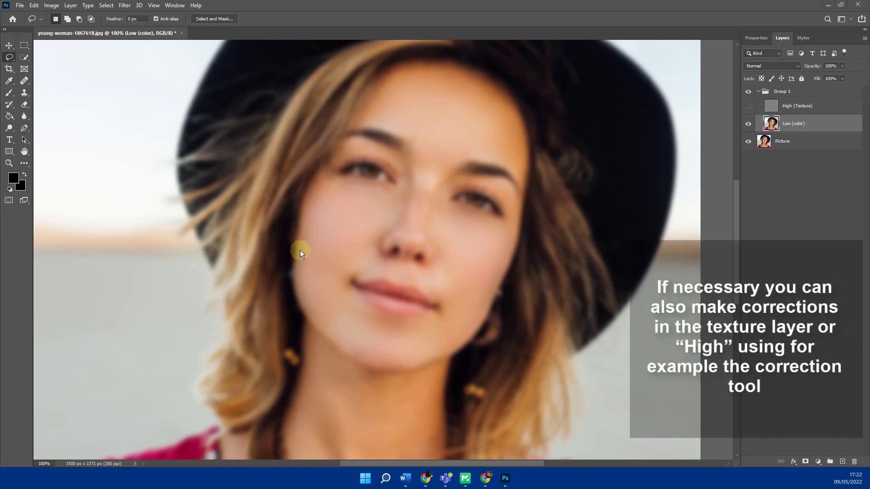
Hide the Low (color) layer, then show and activate the High (Texture) layer.
{"action": "left_click", "coordinate": [748, 123]}
{"action": "left_click", "coordinate": [748, 105]}
{"action": "left_click", "coordinate": [798, 106]}
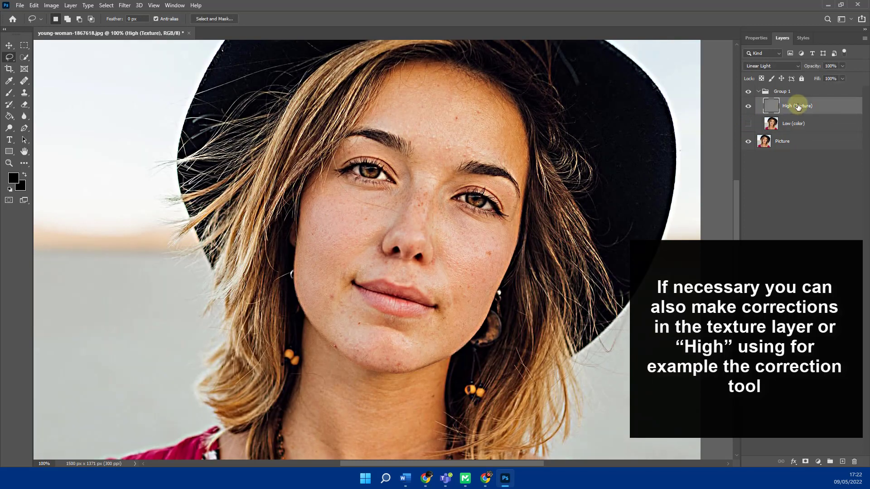
Heal blemishes on the forehead, cheeks and chin of the High (Texture) layer with the Healing Brush, undoing the last two corrections.
{"action": "left_click", "coordinate": [24, 81]}
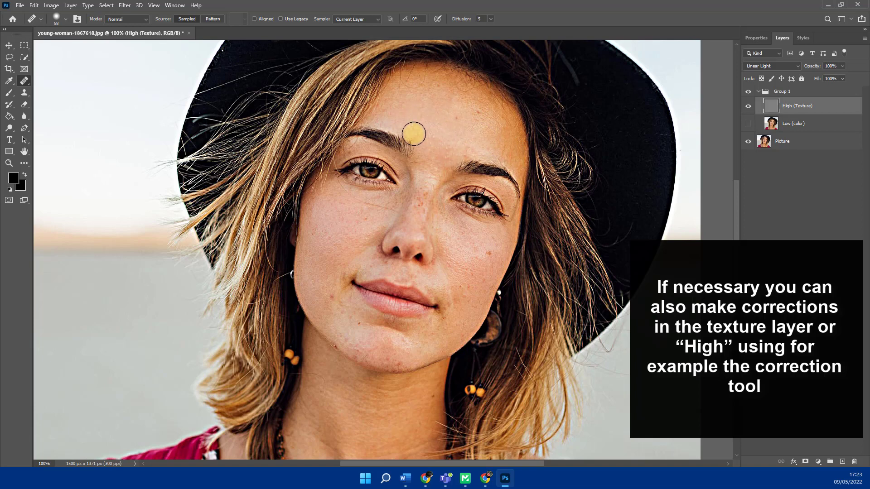
{"action": "left_click", "coordinate": [515, 146]}
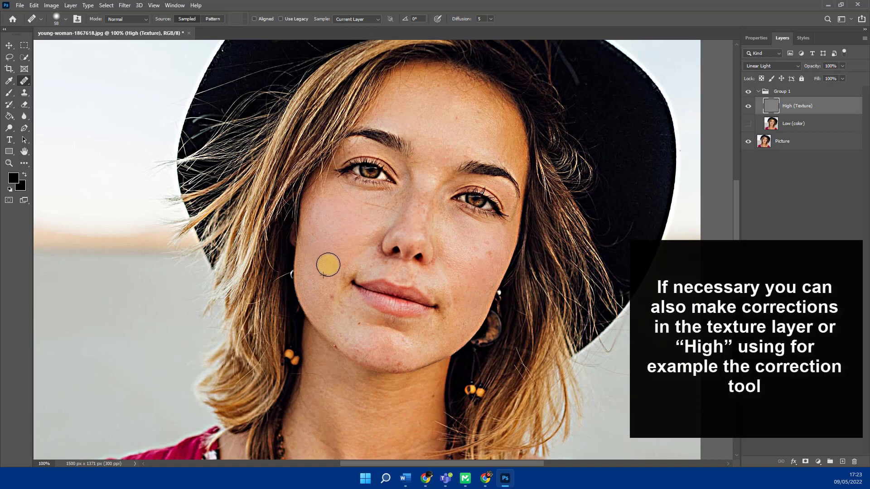
{"action": "left_click", "coordinate": [327, 312], "text": "alt"}
{"action": "mouse_move", "coordinate": [327, 295]}
{"action": "left_mouse_down"}
{"action": "mouse_move", "coordinate": [346, 337]}
{"action": "mouse_move", "coordinate": [373, 357]}
{"action": "mouse_move", "coordinate": [395, 359]}
{"action": "mouse_move", "coordinate": [366, 346]}
{"action": "mouse_move", "coordinate": [404, 349]}
{"action": "mouse_move", "coordinate": [363, 353]}
{"action": "mouse_move", "coordinate": [426, 351]}
{"action": "mouse_move", "coordinate": [391, 353]}
{"action": "mouse_move", "coordinate": [384, 350]}
{"action": "mouse_move", "coordinate": [402, 352]}
{"action": "mouse_move", "coordinate": [356, 335]}
{"action": "mouse_move", "coordinate": [406, 350]}
{"action": "mouse_move", "coordinate": [376, 363]}
{"action": "mouse_move", "coordinate": [370, 347]}
{"action": "mouse_move", "coordinate": [353, 344]}
{"action": "mouse_move", "coordinate": [384, 362]}
{"action": "mouse_move", "coordinate": [442, 360]}
{"action": "mouse_move", "coordinate": [244, 354]}
{"action": "mouse_move", "coordinate": [360, 318]}
{"action": "mouse_move", "coordinate": [335, 306]}
{"action": "left_mouse_up"}
{"action": "left_click", "coordinate": [357, 335], "text": "alt"}
{"action": "left_click", "coordinate": [370, 348], "text": "alt"}
{"action": "key", "text": "ctrl+z"}
{"action": "key", "text": "ctrl+z"}
Set the Healing Brush size to 54 and heal the remaining spots between the cheek and mouth corner.
{"action": "left_click", "coordinate": [341, 318], "text": "alt"}
{"action": "left_click", "coordinate": [349, 322], "text": "alt"}
{"action": "right_click", "coordinate": [333, 301]}
{"action": "left_click", "coordinate": [329, 276]}
{"action": "left_click", "coordinate": [327, 304], "text": "alt"}
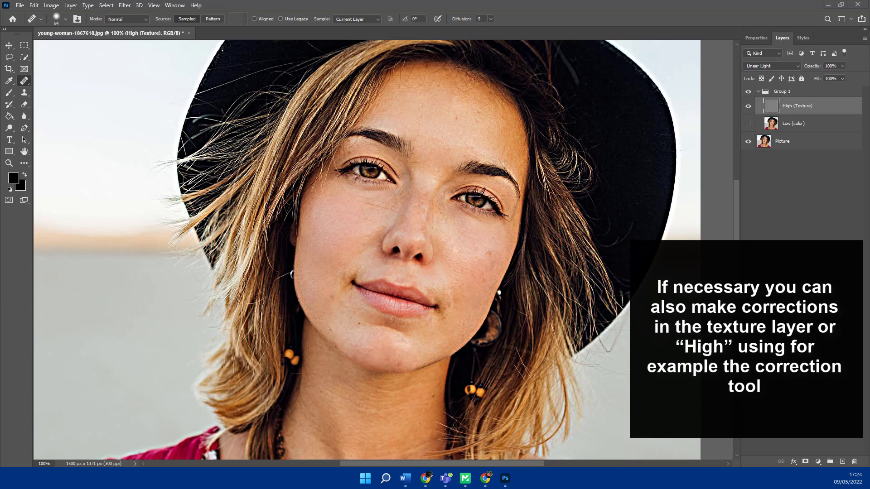
Show the Low (color) layer and toggle the visibility of Group 1 to compare the retouch with the original picture.
{"action": "left_click", "coordinate": [749, 124]}
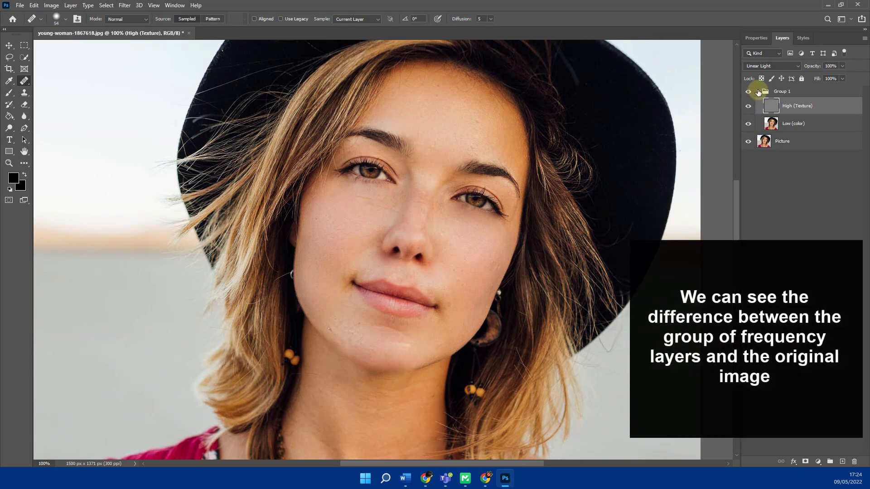
{"action": "left_click", "coordinate": [757, 91]}
{"action": "left_click", "coordinate": [749, 92]}
{"action": "left_click", "coordinate": [749, 92]}
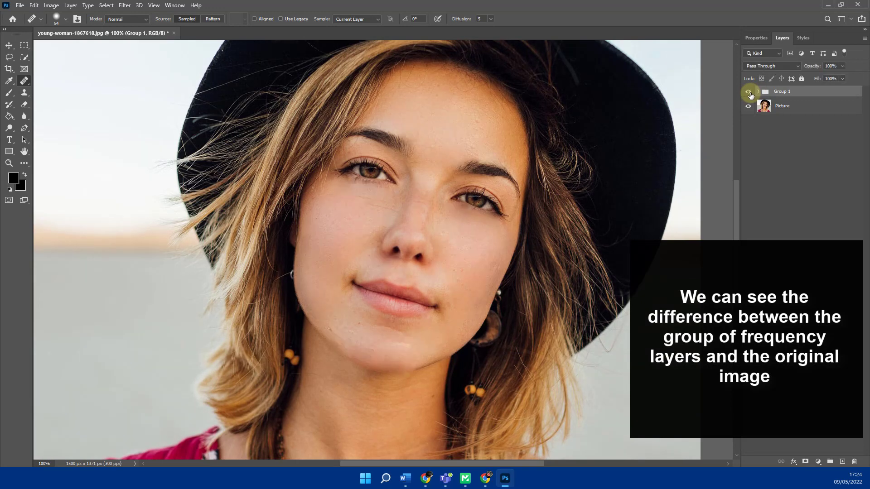
{"action": "left_click", "coordinate": [749, 92]}
{"action": "left_click", "coordinate": [749, 92]}
{"action": "left_click", "coordinate": [750, 93]}
{"action": "left_click", "coordinate": [750, 92]}
{"action": "left_click", "coordinate": [758, 93]}
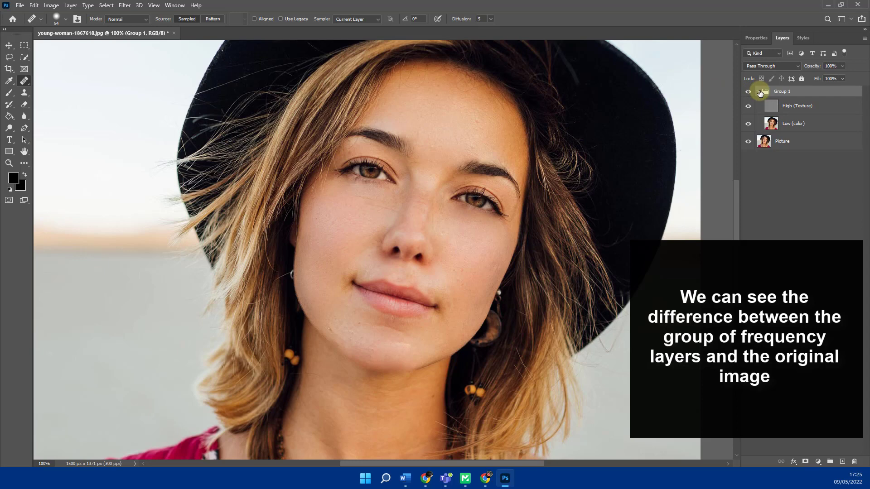
Activate the Low (color) layer with High (Texture) hidden, and set the Clone Stamp to Lighten mode at 20% opacity.
{"action": "left_click", "coordinate": [778, 126]}
{"action": "left_click", "coordinate": [749, 105]}
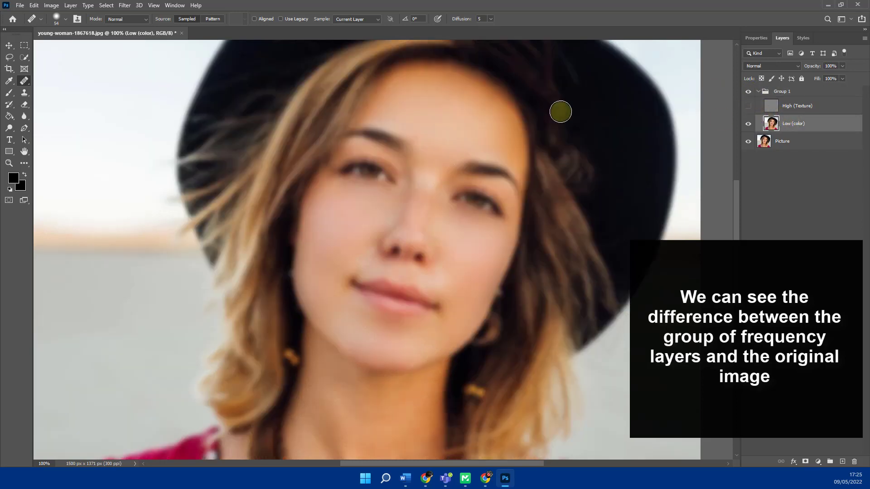
{"action": "left_click", "coordinate": [27, 100]}
{"action": "left_click", "coordinate": [27, 95]}
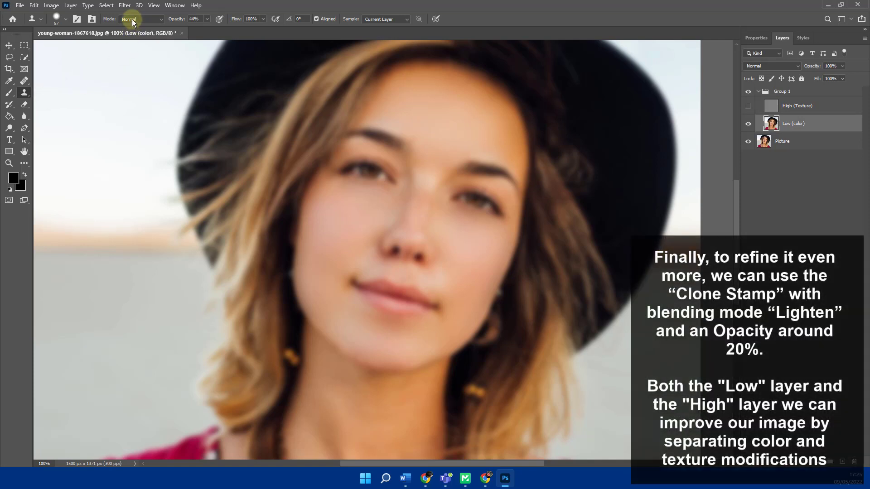
{"action": "left_click", "coordinate": [132, 19]}
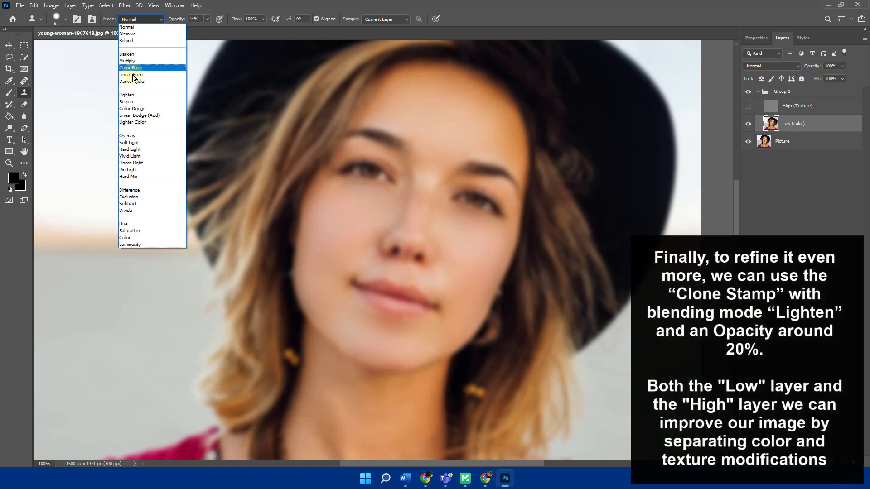
{"action": "left_click", "coordinate": [127, 96]}
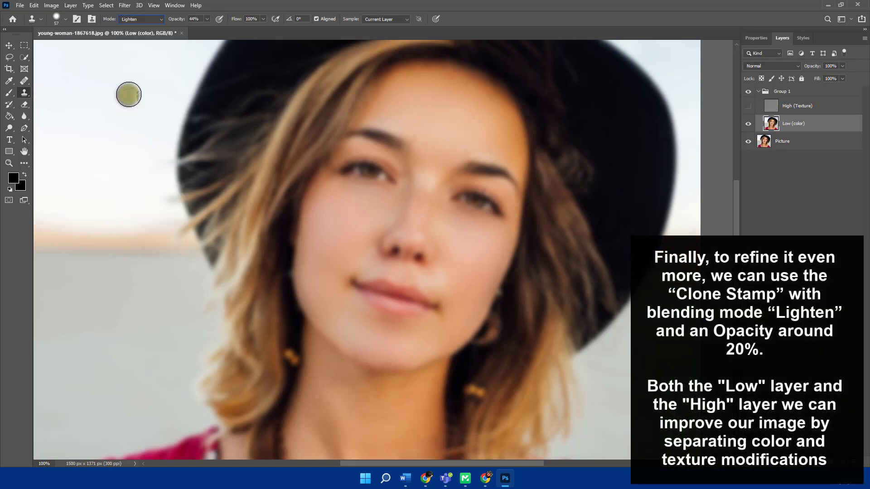
{"action": "left_click", "coordinate": [200, 18]}
{"action": "type", "text": "20"}
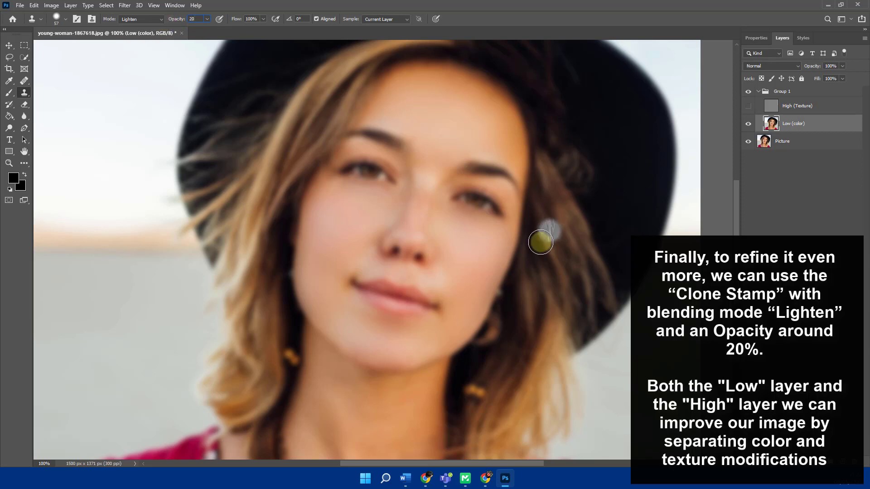
Even out the skin tone on the forehead, nose, cheeks, chin and neck of the Low (color) layer with the Clone Stamp.
{"action": "left_click", "coordinate": [445, 123], "text": "alt"}
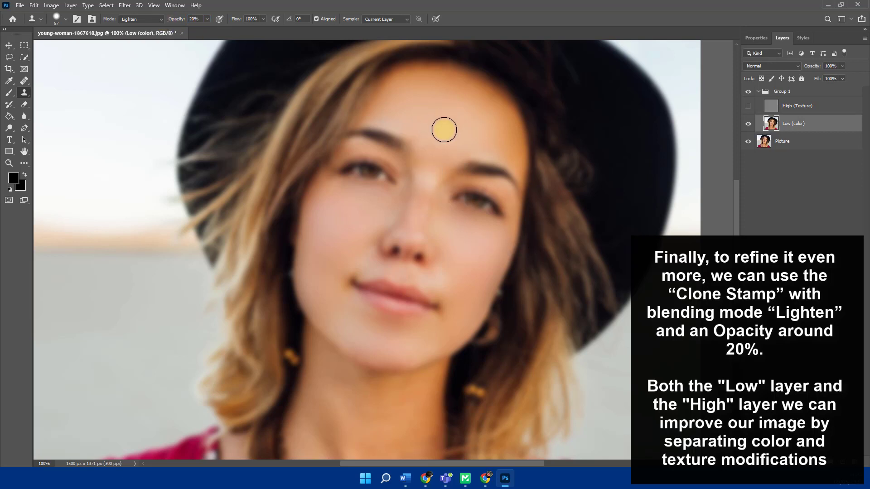
{"action": "mouse_move", "coordinate": [393, 111]}
{"action": "left_mouse_down"}
{"action": "mouse_move", "coordinate": [494, 137]}
{"action": "mouse_move", "coordinate": [392, 110]}
{"action": "left_mouse_up"}
{"action": "mouse_move", "coordinate": [427, 189]}
{"action": "left_mouse_down"}
{"action": "mouse_move", "coordinate": [384, 213]}
{"action": "mouse_move", "coordinate": [366, 242]}
{"action": "left_mouse_up"}
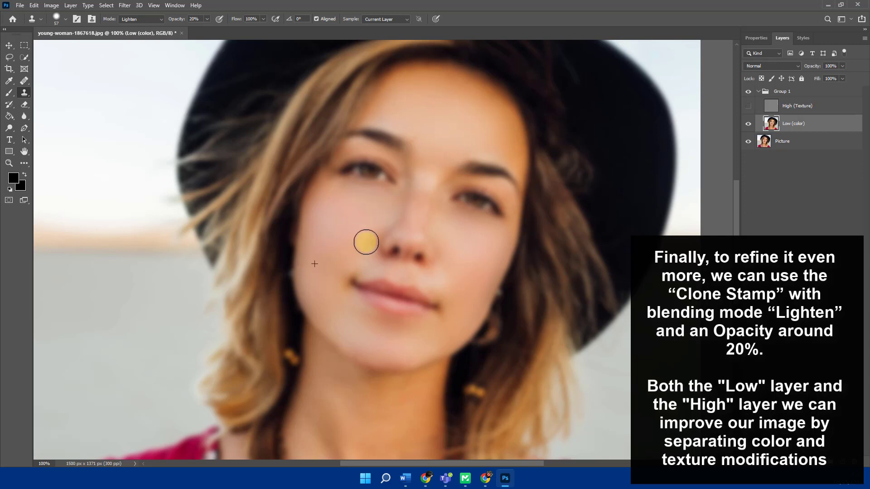
{"action": "mouse_move", "coordinate": [336, 211]}
{"action": "left_mouse_down"}
{"action": "mouse_move", "coordinate": [312, 276]}
{"action": "mouse_move", "coordinate": [342, 252]}
{"action": "mouse_move", "coordinate": [328, 298]}
{"action": "mouse_move", "coordinate": [346, 329]}
{"action": "mouse_move", "coordinate": [379, 347]}
{"action": "left_mouse_up"}
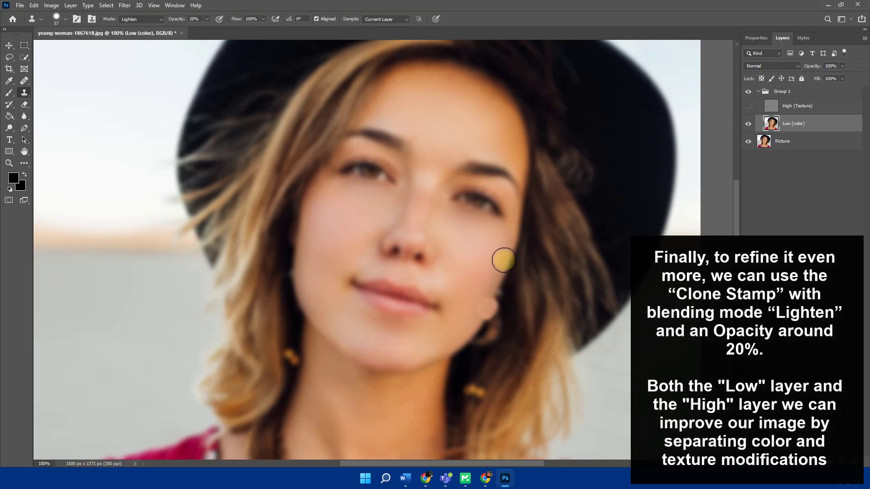
{"action": "mouse_move", "coordinate": [453, 228]}
{"action": "left_mouse_down"}
{"action": "mouse_move", "coordinate": [483, 237]}
{"action": "mouse_move", "coordinate": [452, 306]}
{"action": "mouse_move", "coordinate": [447, 234]}
{"action": "mouse_move", "coordinate": [460, 239]}
{"action": "mouse_move", "coordinate": [461, 309]}
{"action": "mouse_move", "coordinate": [449, 328]}
{"action": "mouse_move", "coordinate": [445, 296]}
{"action": "mouse_move", "coordinate": [423, 277]}
{"action": "mouse_move", "coordinate": [455, 301]}
{"action": "mouse_move", "coordinate": [441, 282]}
{"action": "mouse_move", "coordinate": [421, 302]}
{"action": "mouse_move", "coordinate": [374, 263]}
{"action": "mouse_move", "coordinate": [344, 271]}
{"action": "mouse_move", "coordinate": [367, 251]}
{"action": "mouse_move", "coordinate": [342, 270]}
{"action": "mouse_move", "coordinate": [418, 223]}
{"action": "mouse_move", "coordinate": [423, 157]}
{"action": "mouse_move", "coordinate": [420, 200]}
{"action": "mouse_move", "coordinate": [441, 201]}
{"action": "mouse_move", "coordinate": [435, 326]}
{"action": "mouse_move", "coordinate": [394, 336]}
{"action": "mouse_move", "coordinate": [327, 311]}
{"action": "mouse_move", "coordinate": [346, 309]}
{"action": "mouse_move", "coordinate": [397, 350]}
{"action": "mouse_move", "coordinate": [425, 357]}
{"action": "mouse_move", "coordinate": [429, 368]}
{"action": "mouse_move", "coordinate": [333, 375]}
{"action": "mouse_move", "coordinate": [317, 358]}
{"action": "mouse_move", "coordinate": [338, 405]}
{"action": "mouse_move", "coordinate": [317, 386]}
{"action": "mouse_move", "coordinate": [314, 368]}
{"action": "mouse_move", "coordinate": [449, 407]}
{"action": "left_mouse_up"}
{"action": "mouse_move", "coordinate": [431, 379]}
{"action": "left_mouse_down"}
{"action": "mouse_move", "coordinate": [429, 442]}
{"action": "mouse_move", "coordinate": [432, 380]}
{"action": "left_mouse_up"}
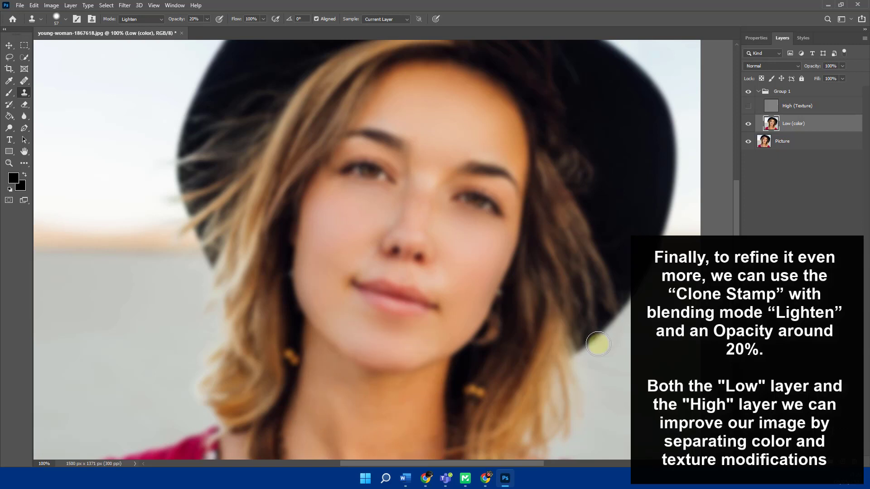
{"action": "left_click_drag", "start_coordinate": [349, 190], "coordinate": [327, 188]}
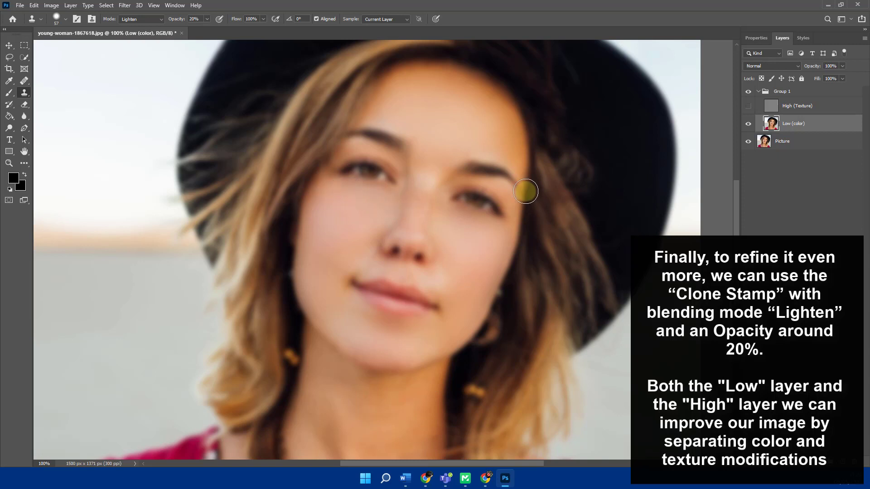
Hide the Low (color) layer and make the High (Texture) layer visible and active for cloning.
{"action": "left_click", "coordinate": [748, 124]}
{"action": "left_click", "coordinate": [749, 106]}
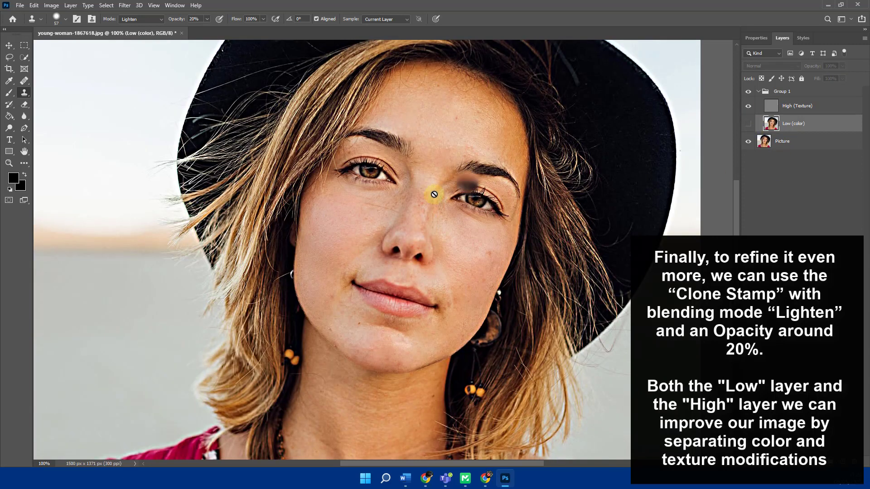
{"action": "left_click", "coordinate": [455, 228]}
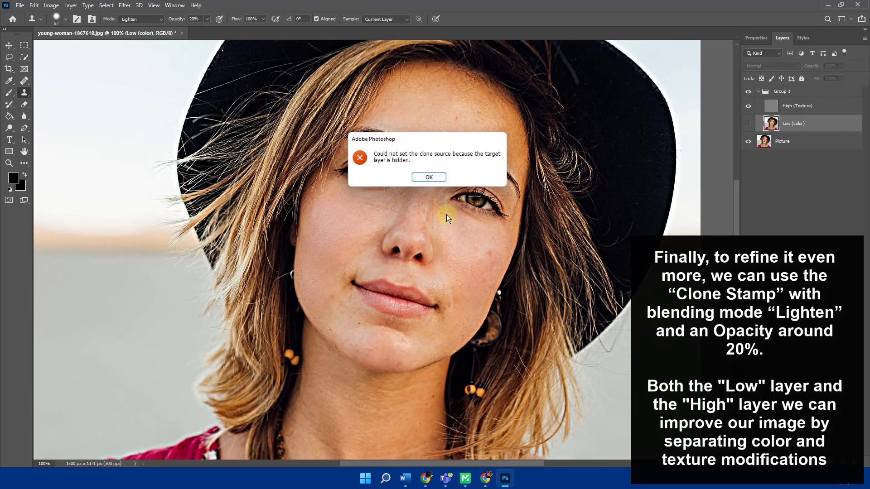
{"action": "left_click", "coordinate": [433, 179]}
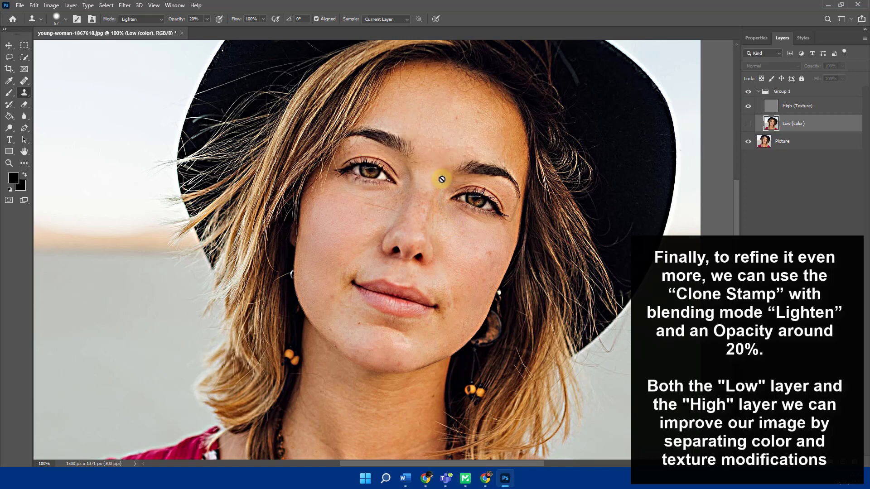
{"action": "left_click", "coordinate": [803, 109]}
Clone clean skin texture under the eye and down over the face to the chin on the High (Texture) layer.
{"action": "left_click", "coordinate": [453, 228], "text": "alt"}
{"action": "left_click_drag", "start_coordinate": [449, 213], "coordinate": [490, 233]}
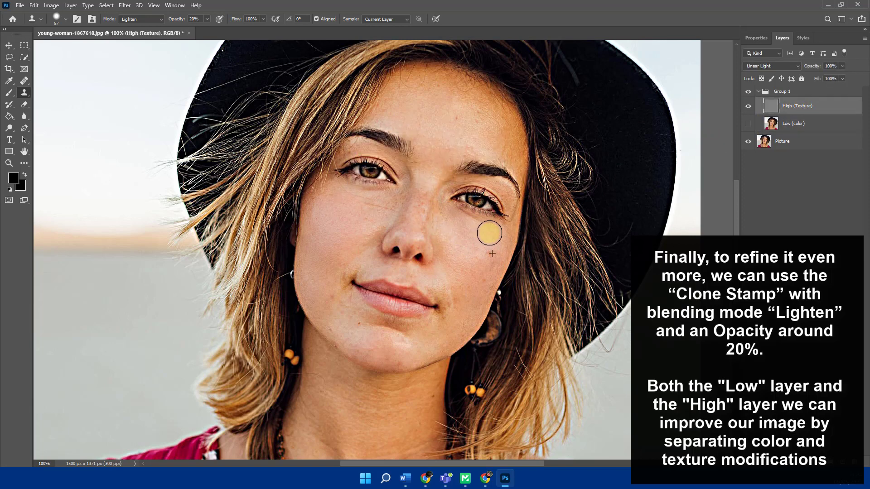
{"action": "mouse_move", "coordinate": [439, 218]}
{"action": "left_mouse_down"}
{"action": "mouse_move", "coordinate": [484, 221]}
{"action": "mouse_move", "coordinate": [470, 215]}
{"action": "mouse_move", "coordinate": [480, 226]}
{"action": "mouse_move", "coordinate": [456, 221]}
{"action": "mouse_move", "coordinate": [506, 226]}
{"action": "mouse_move", "coordinate": [473, 218]}
{"action": "mouse_move", "coordinate": [449, 258]}
{"action": "mouse_move", "coordinate": [494, 275]}
{"action": "mouse_move", "coordinate": [460, 216]}
{"action": "mouse_move", "coordinate": [489, 237]}
{"action": "mouse_move", "coordinate": [478, 232]}
{"action": "mouse_move", "coordinate": [473, 263]}
{"action": "mouse_move", "coordinate": [376, 213]}
{"action": "mouse_move", "coordinate": [388, 203]}
{"action": "mouse_move", "coordinate": [322, 218]}
{"action": "mouse_move", "coordinate": [354, 222]}
{"action": "mouse_move", "coordinate": [315, 249]}
{"action": "mouse_move", "coordinate": [354, 241]}
{"action": "mouse_move", "coordinate": [371, 222]}
{"action": "mouse_move", "coordinate": [327, 283]}
{"action": "mouse_move", "coordinate": [332, 264]}
{"action": "mouse_move", "coordinate": [343, 308]}
{"action": "mouse_move", "coordinate": [342, 263]}
{"action": "mouse_move", "coordinate": [349, 318]}
{"action": "mouse_move", "coordinate": [335, 320]}
{"action": "mouse_move", "coordinate": [324, 297]}
{"action": "mouse_move", "coordinate": [334, 317]}
{"action": "mouse_move", "coordinate": [388, 364]}
{"action": "mouse_move", "coordinate": [351, 334]}
{"action": "mouse_move", "coordinate": [411, 352]}
{"action": "mouse_move", "coordinate": [378, 336]}
{"action": "mouse_move", "coordinate": [407, 348]}
{"action": "mouse_move", "coordinate": [350, 346]}
{"action": "mouse_move", "coordinate": [408, 368]}
{"action": "mouse_move", "coordinate": [416, 353]}
{"action": "mouse_move", "coordinate": [393, 359]}
{"action": "mouse_move", "coordinate": [376, 343]}
{"action": "mouse_move", "coordinate": [408, 349]}
{"action": "mouse_move", "coordinate": [361, 355]}
{"action": "left_mouse_up"}
{"action": "left_click", "coordinate": [416, 353], "text": "alt"}
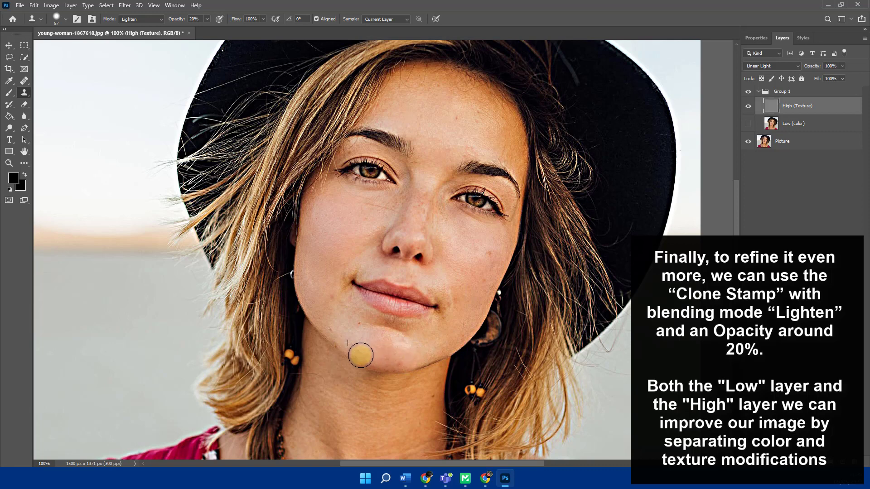
Sample clean texture from the cheek and clone it over the skin beside the mouth and along the jaw.
{"action": "left_click", "coordinate": [465, 341], "text": "alt"}
{"action": "mouse_move", "coordinate": [449, 309]}
{"action": "left_mouse_down"}
{"action": "mouse_move", "coordinate": [461, 319]}
{"action": "mouse_move", "coordinate": [476, 294]}
{"action": "left_mouse_up"}
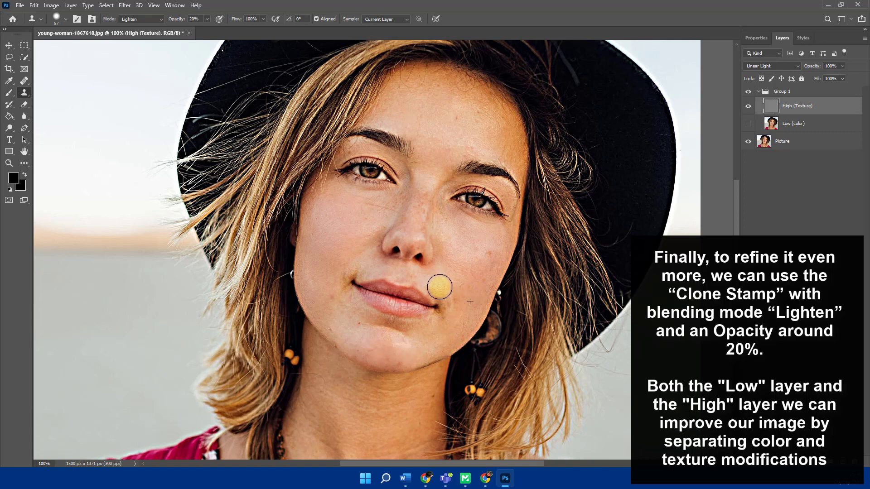
{"action": "left_click", "coordinate": [451, 229], "text": "alt"}
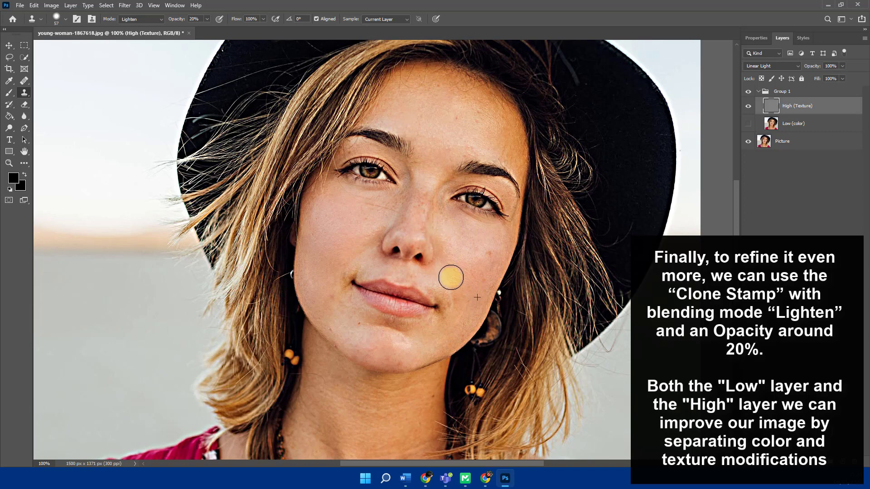
{"action": "mouse_move", "coordinate": [451, 278]}
{"action": "left_mouse_down"}
{"action": "mouse_move", "coordinate": [473, 298]}
{"action": "mouse_move", "coordinate": [466, 286]}
{"action": "left_mouse_up"}
{"action": "left_click", "coordinate": [483, 274], "text": "alt"}
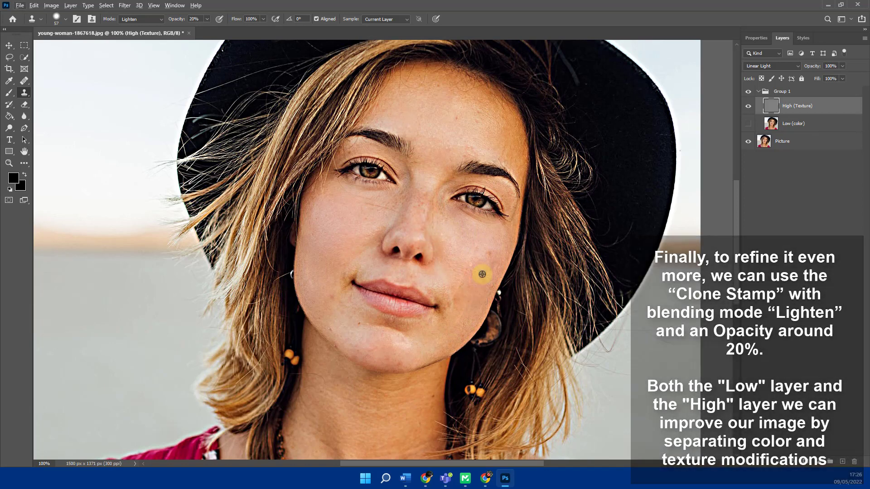
{"action": "left_click", "coordinate": [471, 286], "text": "alt"}
{"action": "left_click_drag", "start_coordinate": [451, 329], "coordinate": [482, 330]}
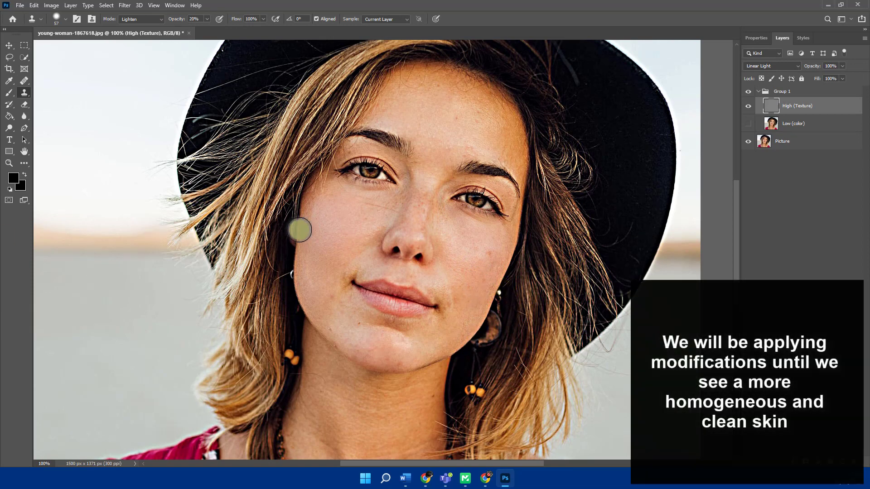
Clone skin texture along the cheek edge beside the hair on the High (Texture) layer and make the Low (color) layer visible.
{"action": "mouse_move", "coordinate": [299, 230]}
{"action": "left_mouse_down"}
{"action": "mouse_move", "coordinate": [438, 237]}
{"action": "mouse_move", "coordinate": [316, 261]}
{"action": "left_mouse_up"}
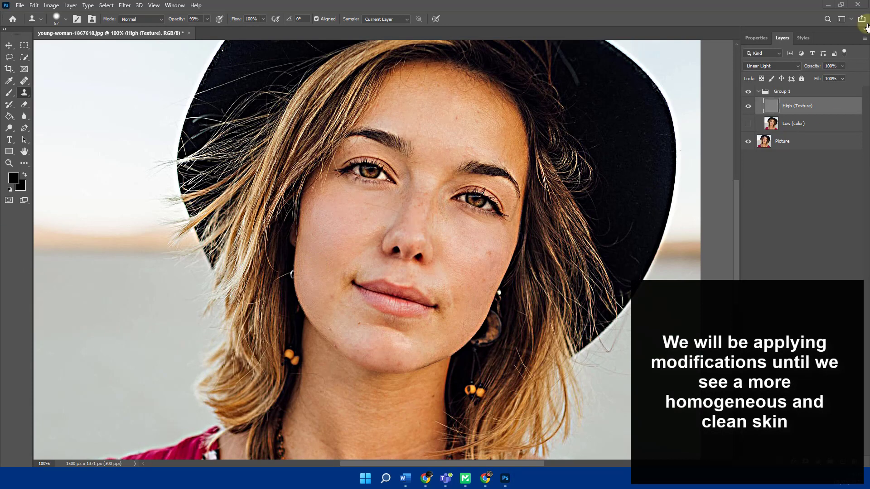
{"action": "left_click", "coordinate": [748, 125]}
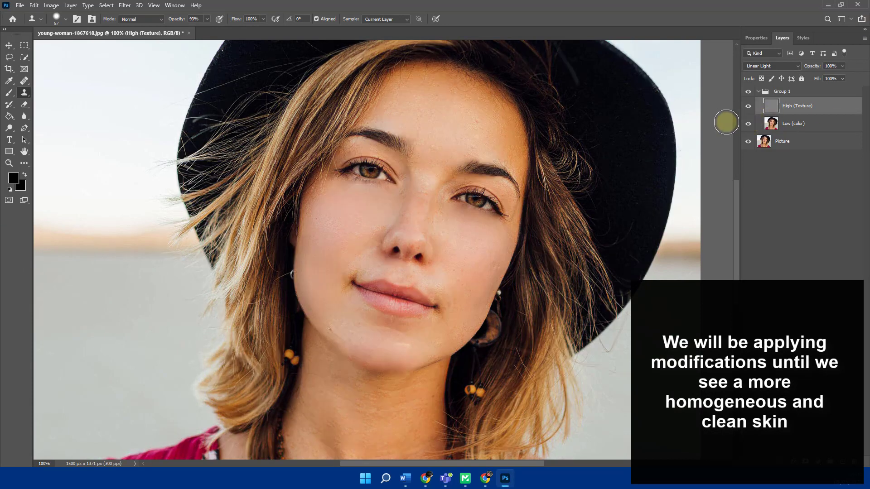
Collapse Group 1 and repeatedly hide and show it to compare the retouched portrait with the original Picture layer, leaving the group visible.
{"action": "left_click", "coordinate": [759, 92]}
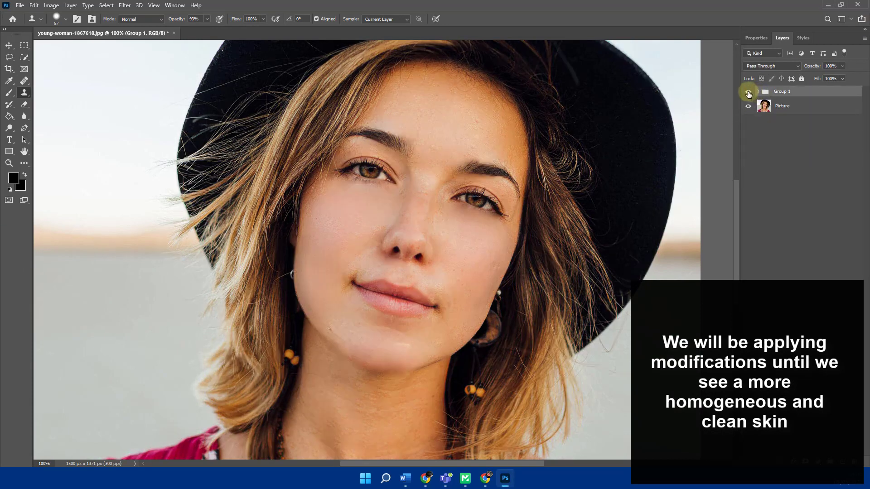
{"action": "left_click", "coordinate": [748, 92]}
{"action": "left_click", "coordinate": [748, 92]}
{"action": "left_click", "coordinate": [500, 195], "text": "alt"}
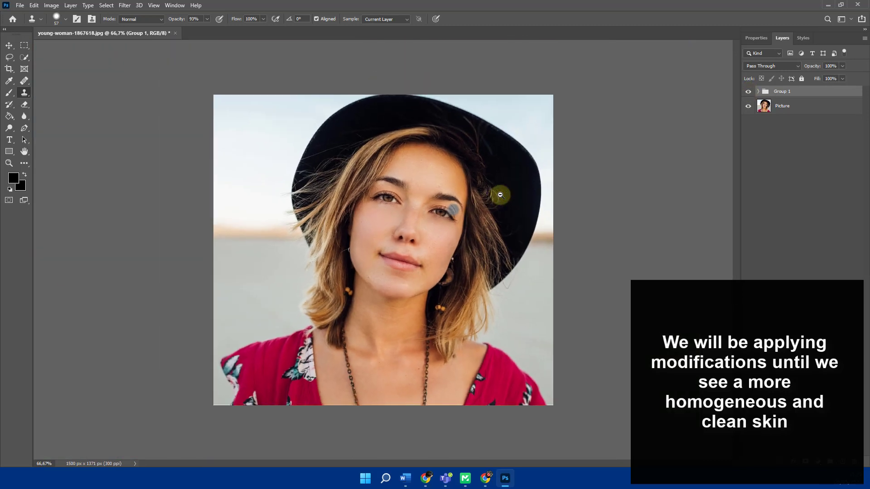
{"action": "left_click", "coordinate": [748, 92]}
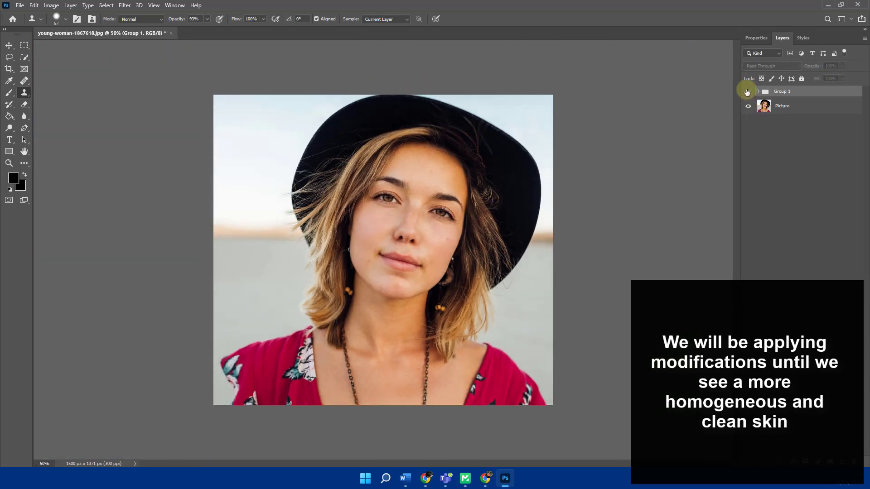
{"action": "left_click", "coordinate": [748, 92]}
{"action": "left_click", "coordinate": [748, 92]}
{"action": "left_click", "coordinate": [748, 93]}
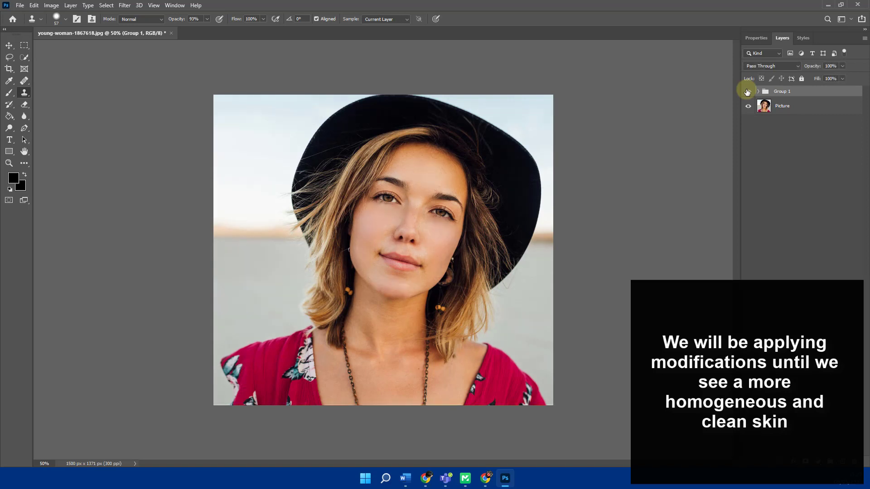
{"action": "left_click", "coordinate": [748, 92]}
{"action": "left_click", "coordinate": [748, 93]}
{"action": "left_click", "coordinate": [747, 92]}
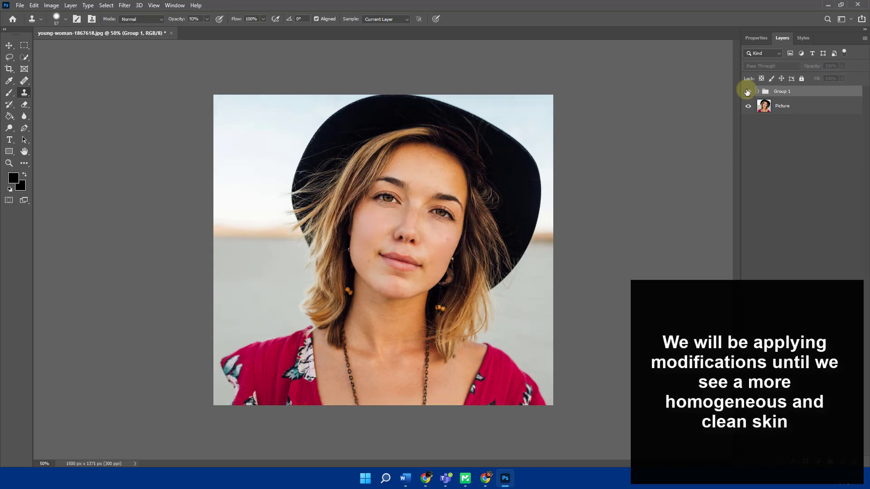
{"action": "left_click", "coordinate": [747, 92]}
{"action": "left_click", "coordinate": [748, 93]}
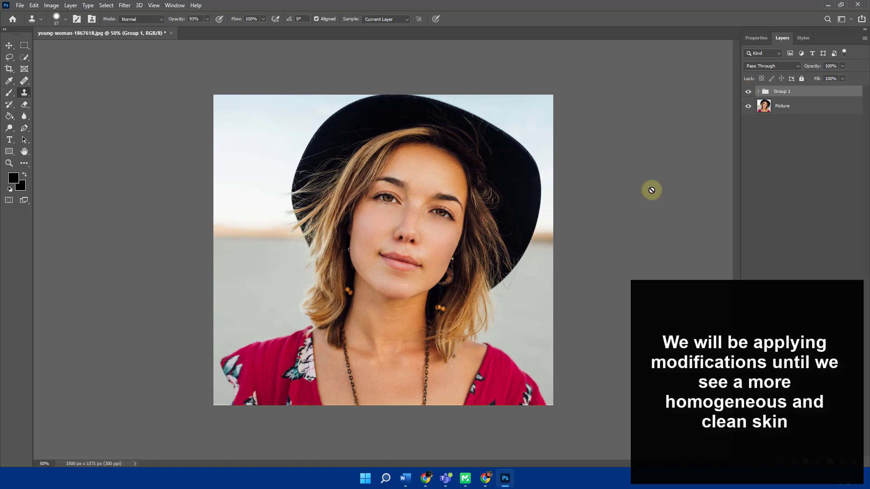
{"action": "left_click", "coordinate": [748, 93]}
{"action": "left_click", "coordinate": [747, 93]}
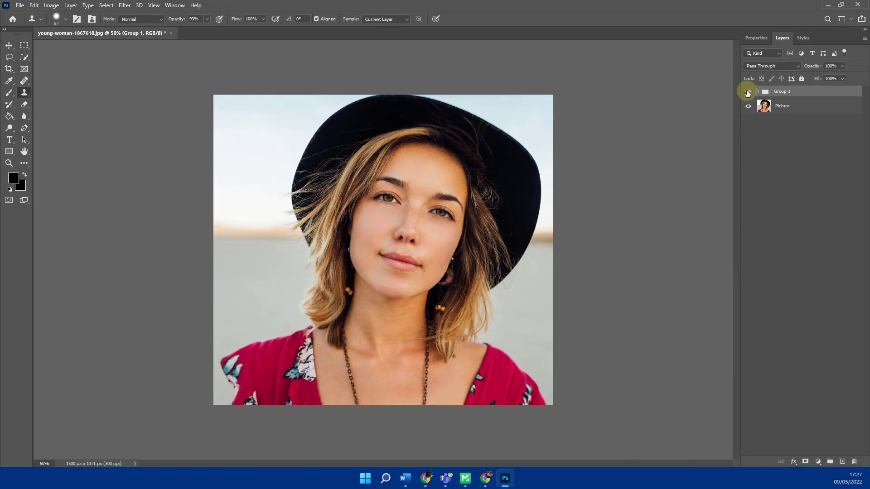
{"action": "left_click", "coordinate": [748, 92]}
{"action": "left_click", "coordinate": [748, 93]}
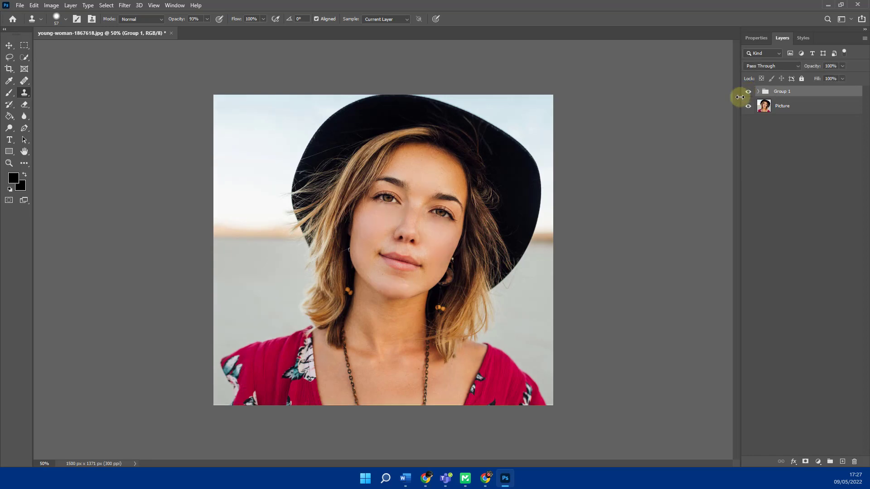